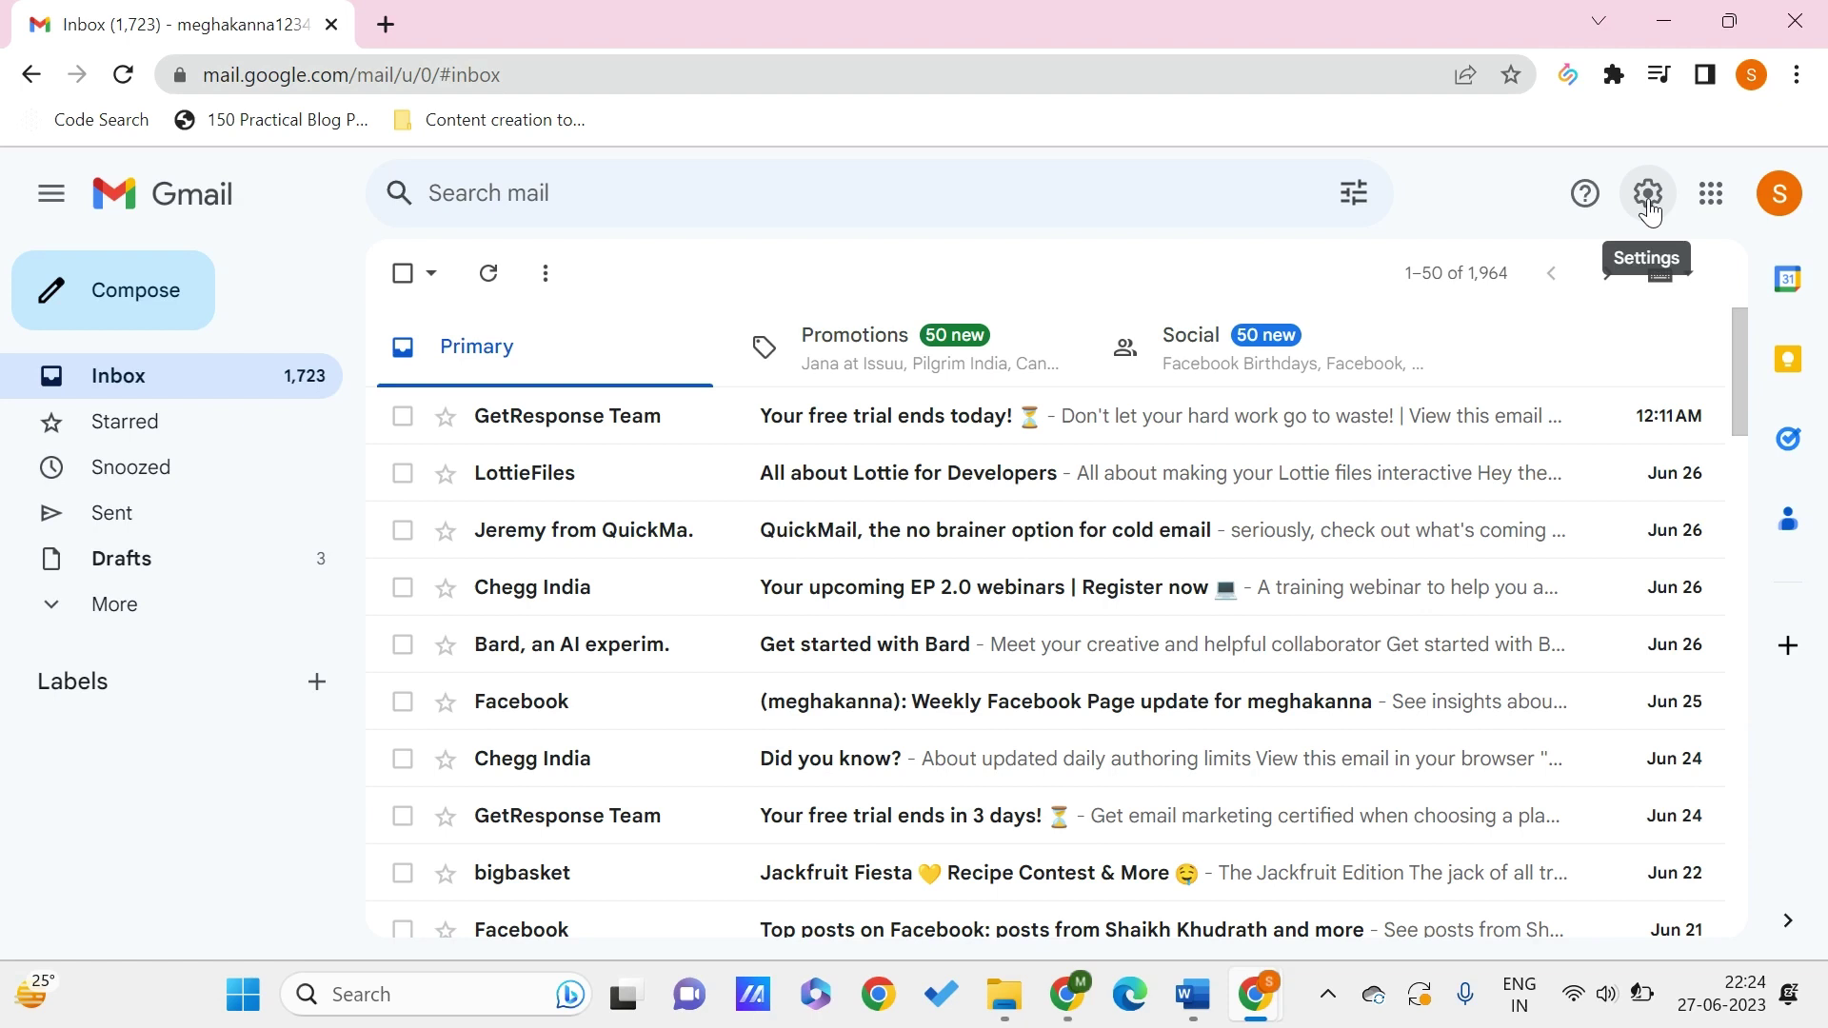
Step: Open Gmail's full Settings page on the General tab from the gear's Quick settings panel
click(1651, 213)
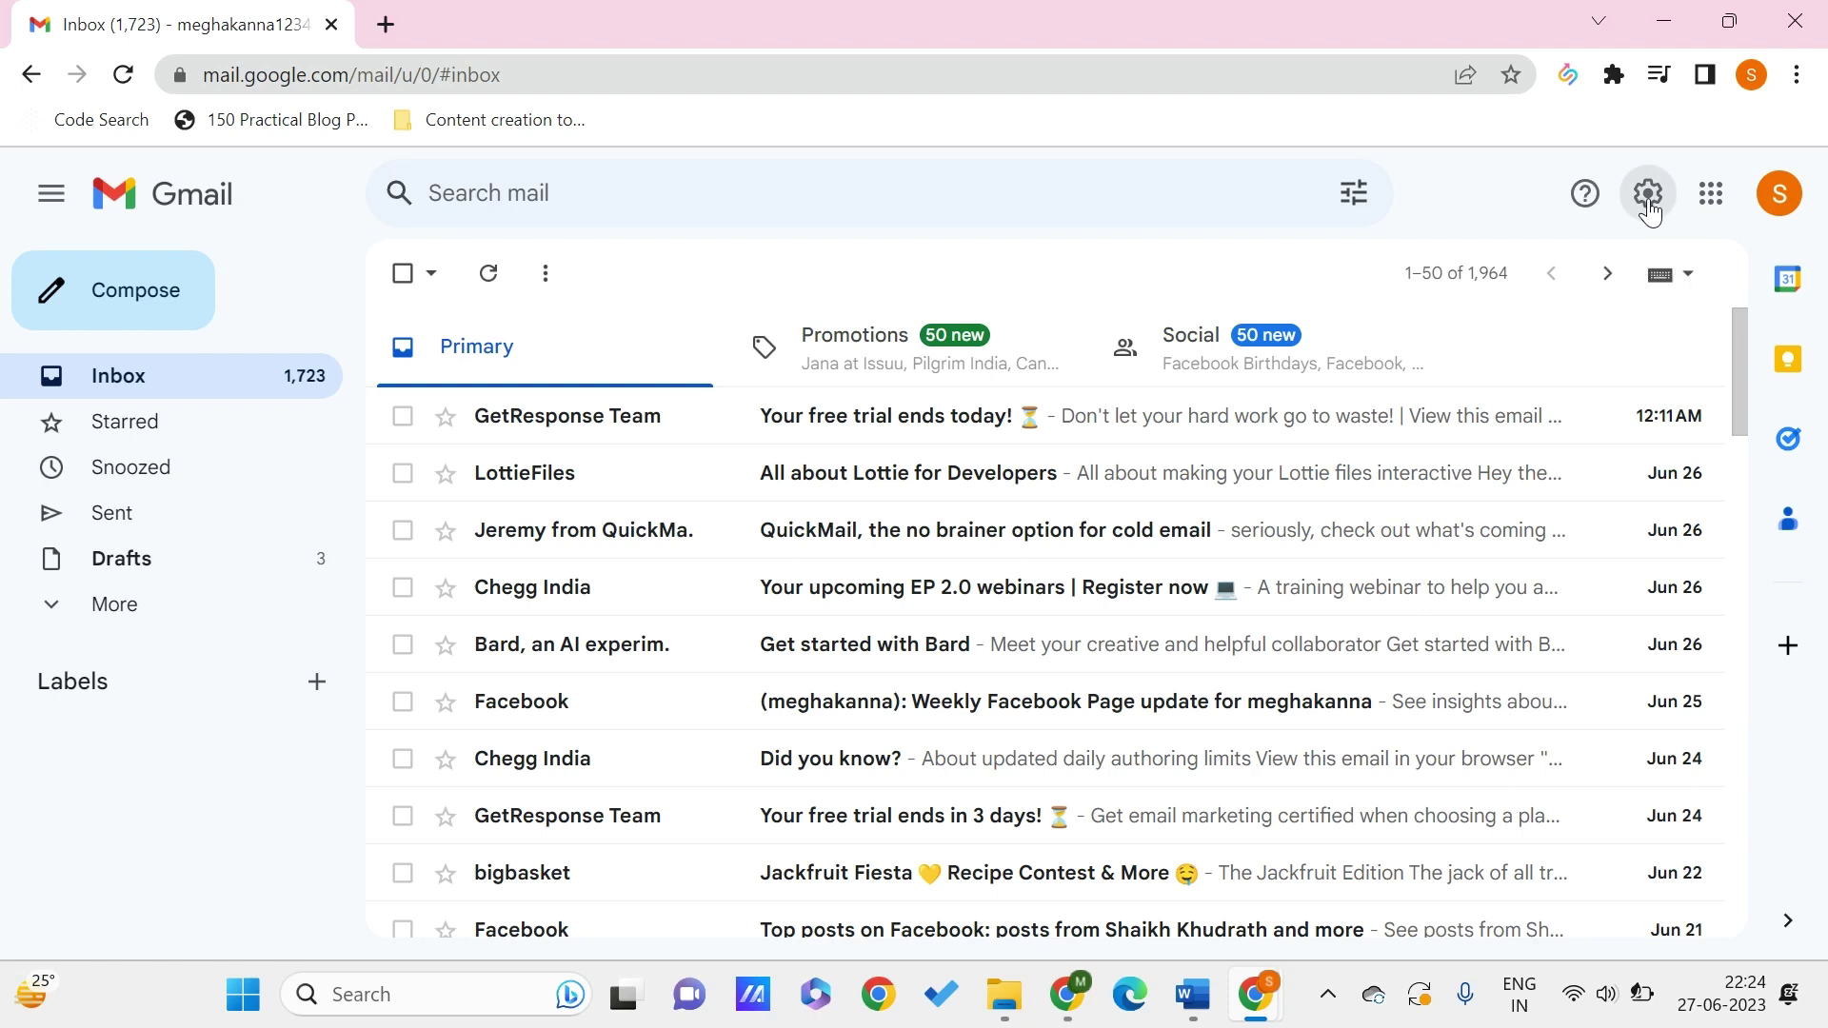
scroll(1611, 574, down, 5)
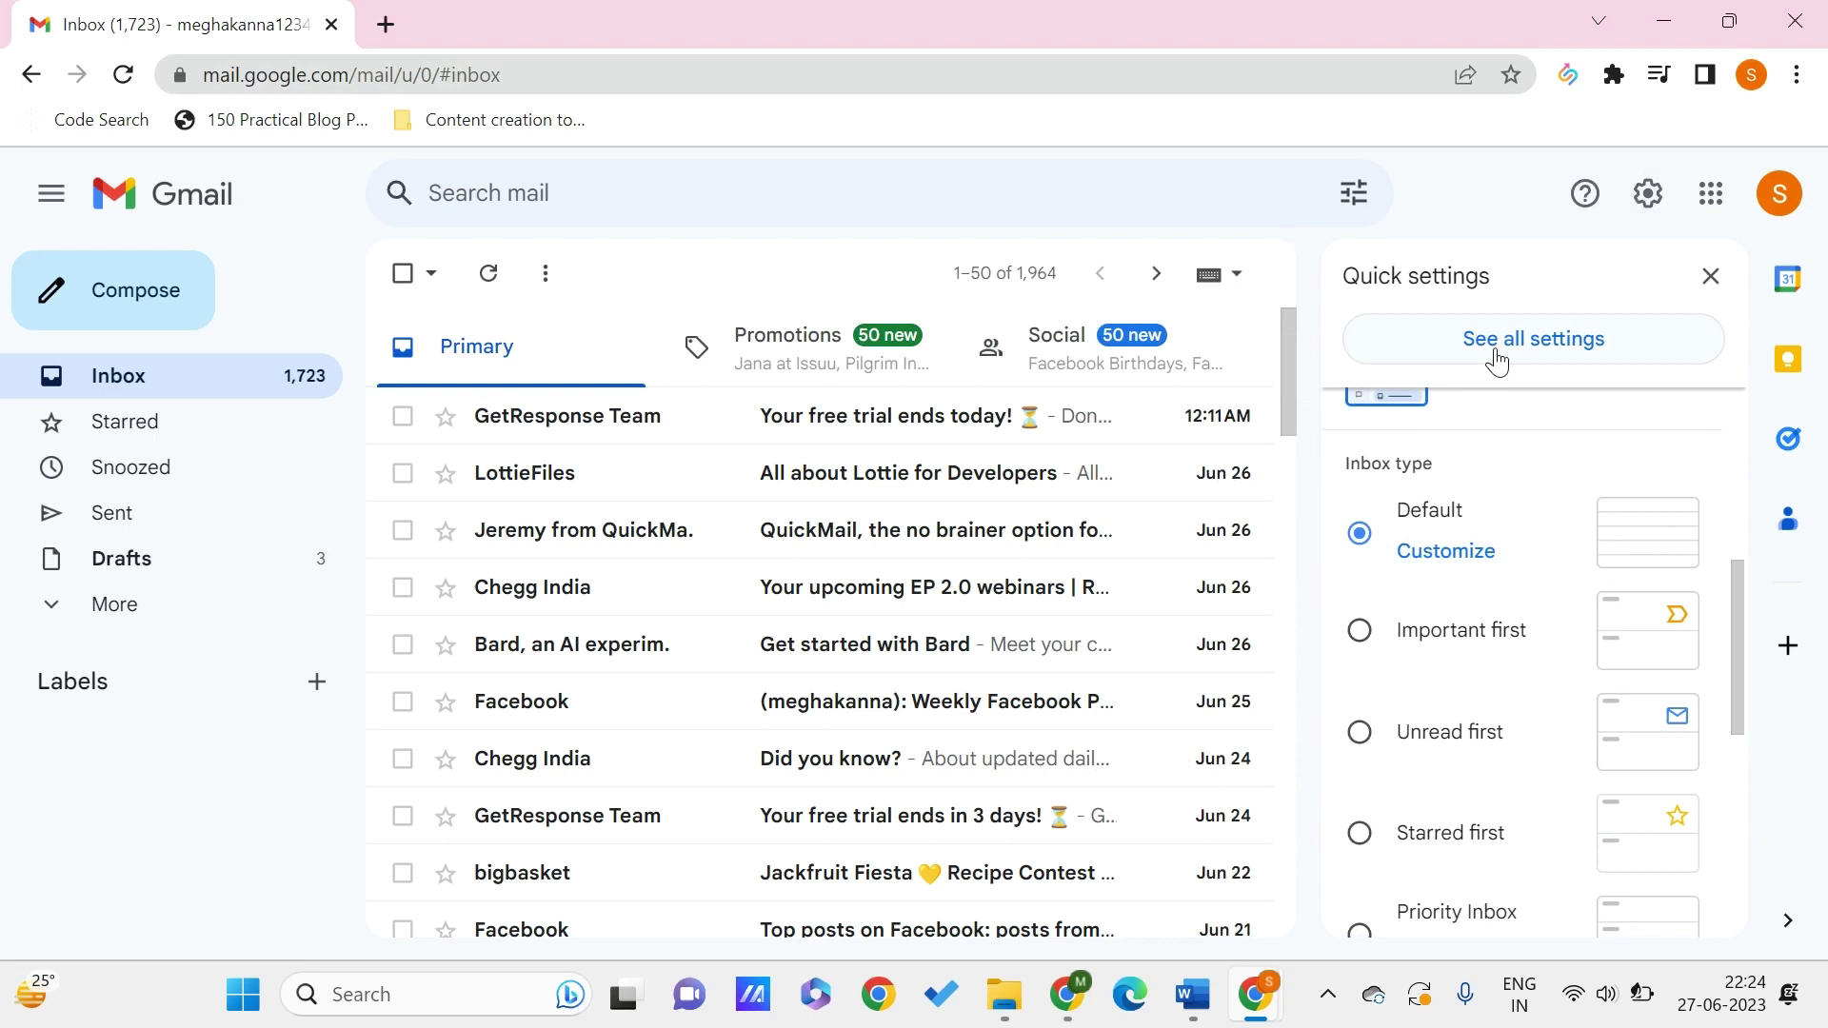
click(1463, 364)
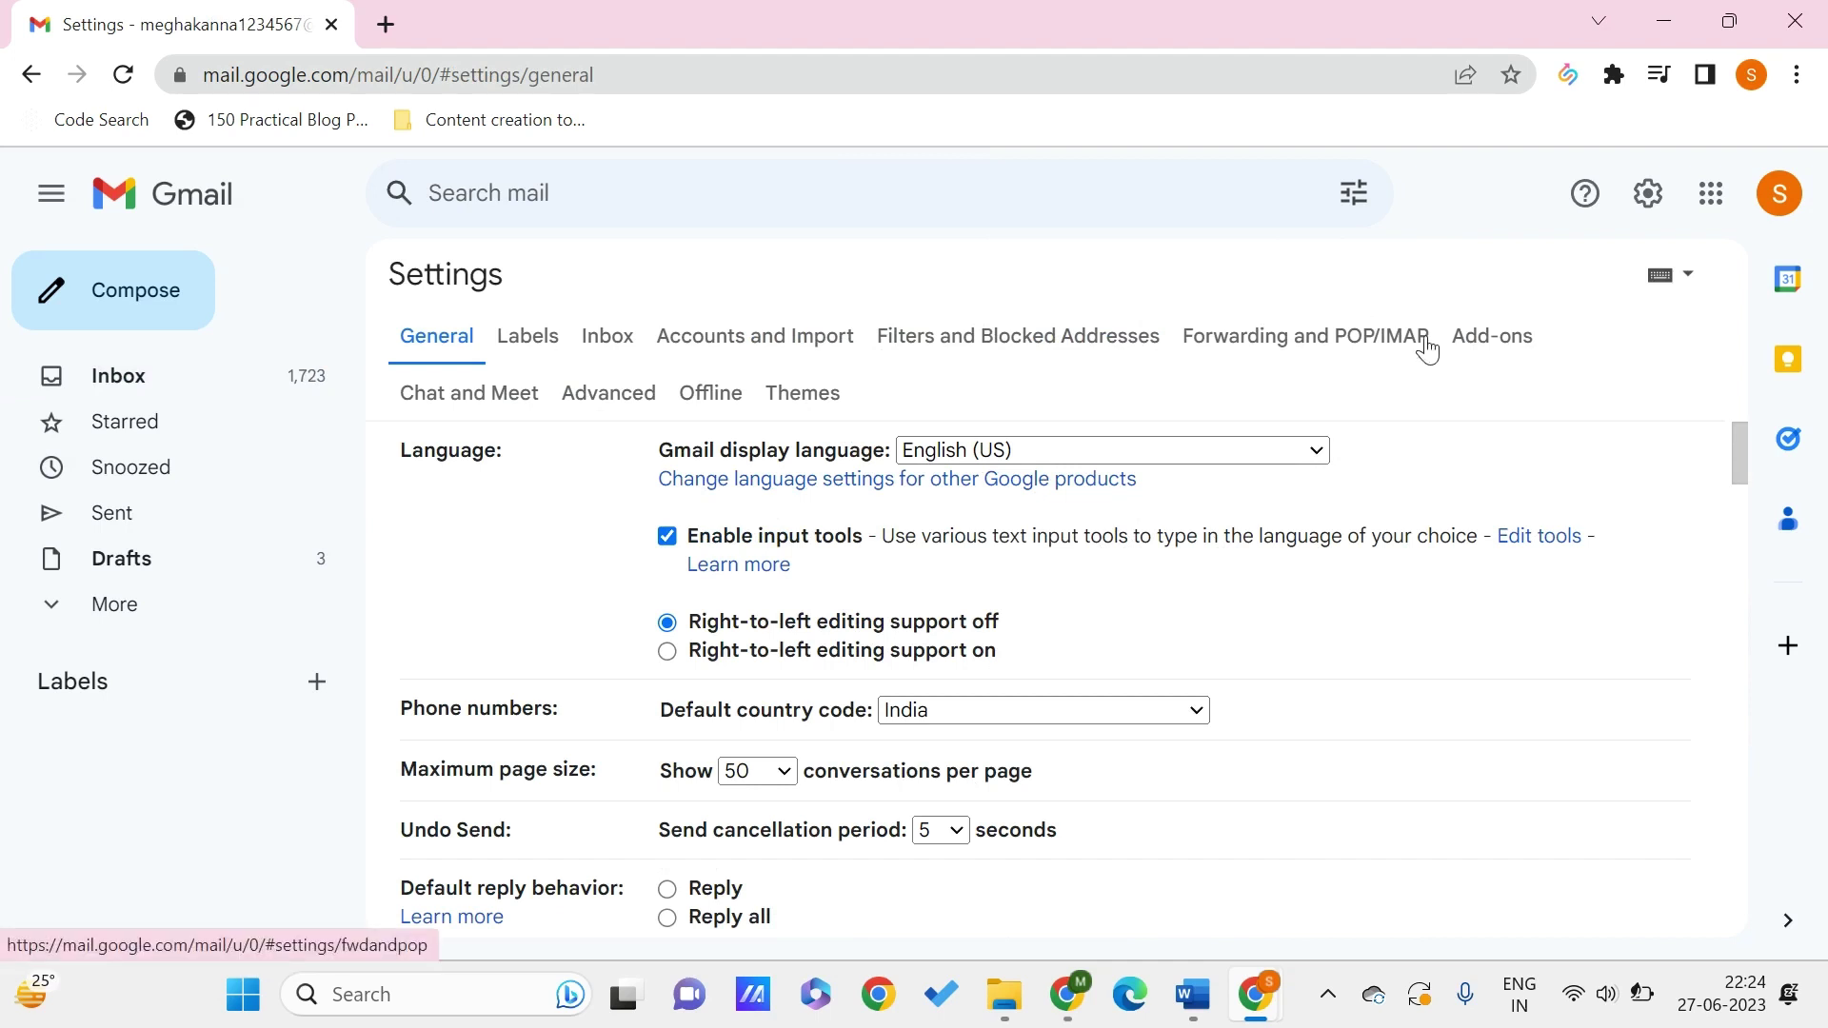
Step: On the Offline tab, enable offline mail and change the sync period from 30 to 7 days
click(711, 398)
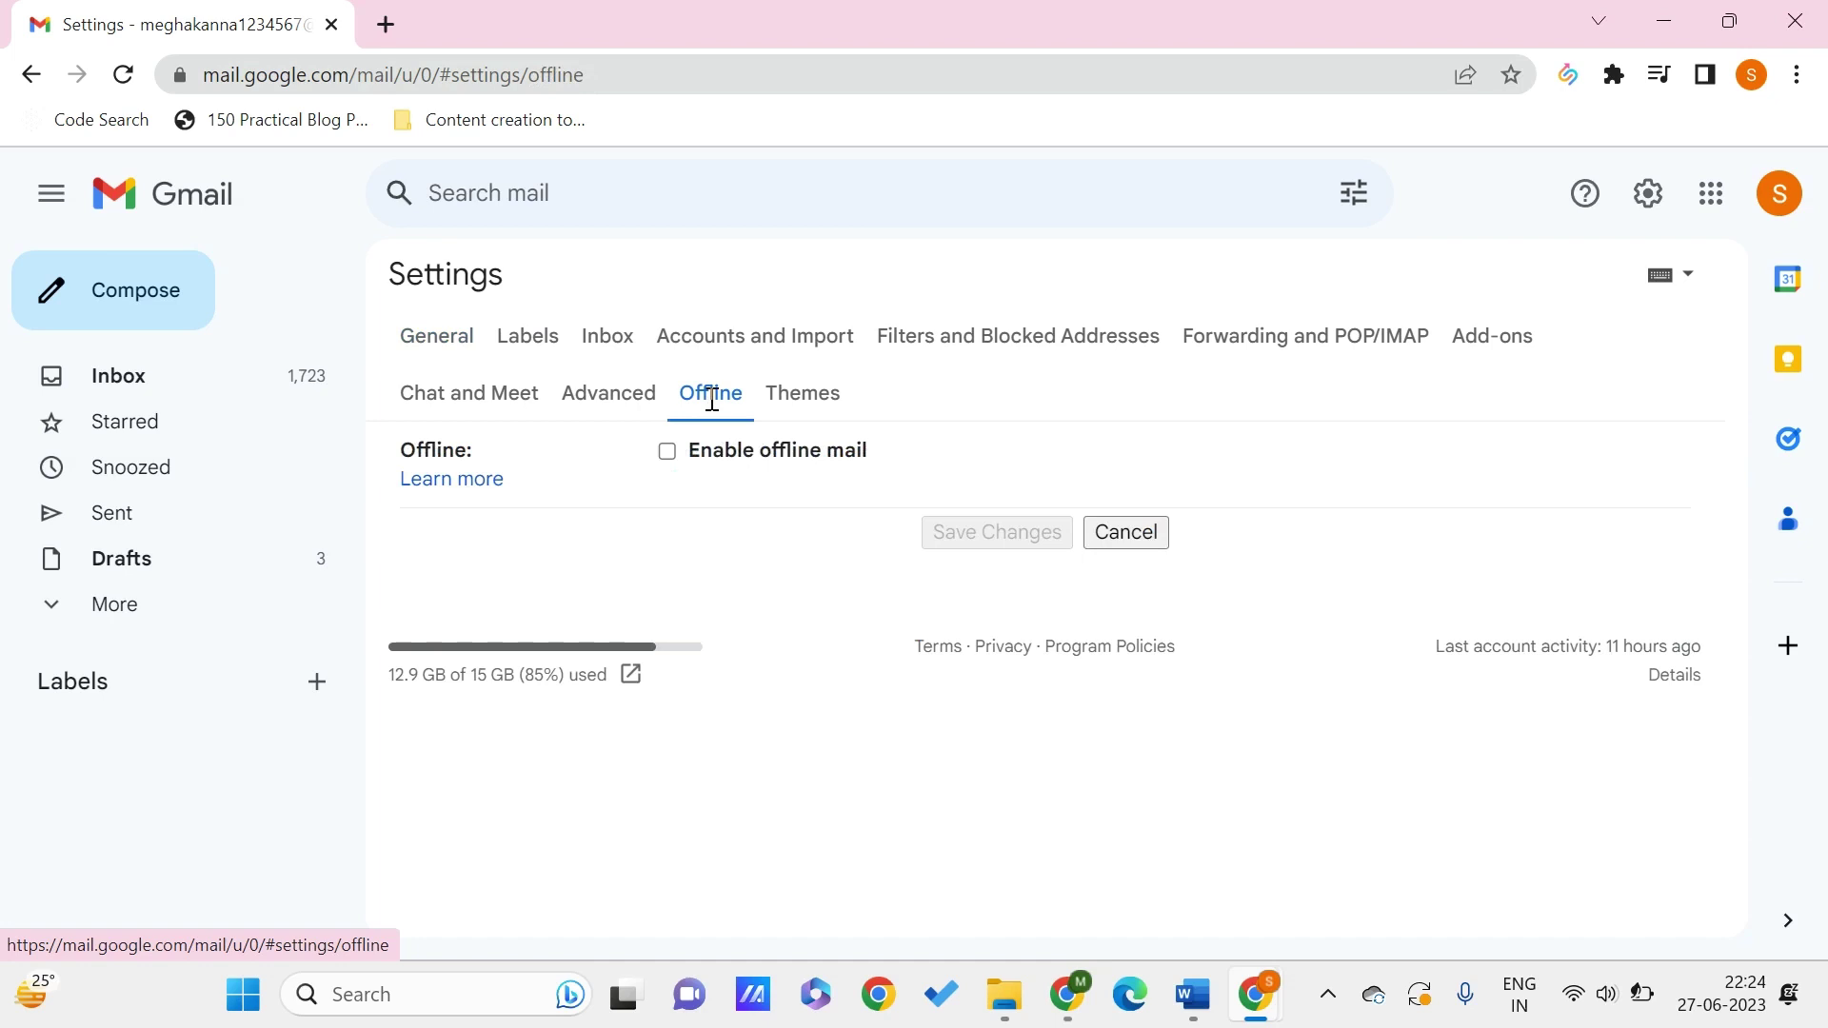
click(667, 451)
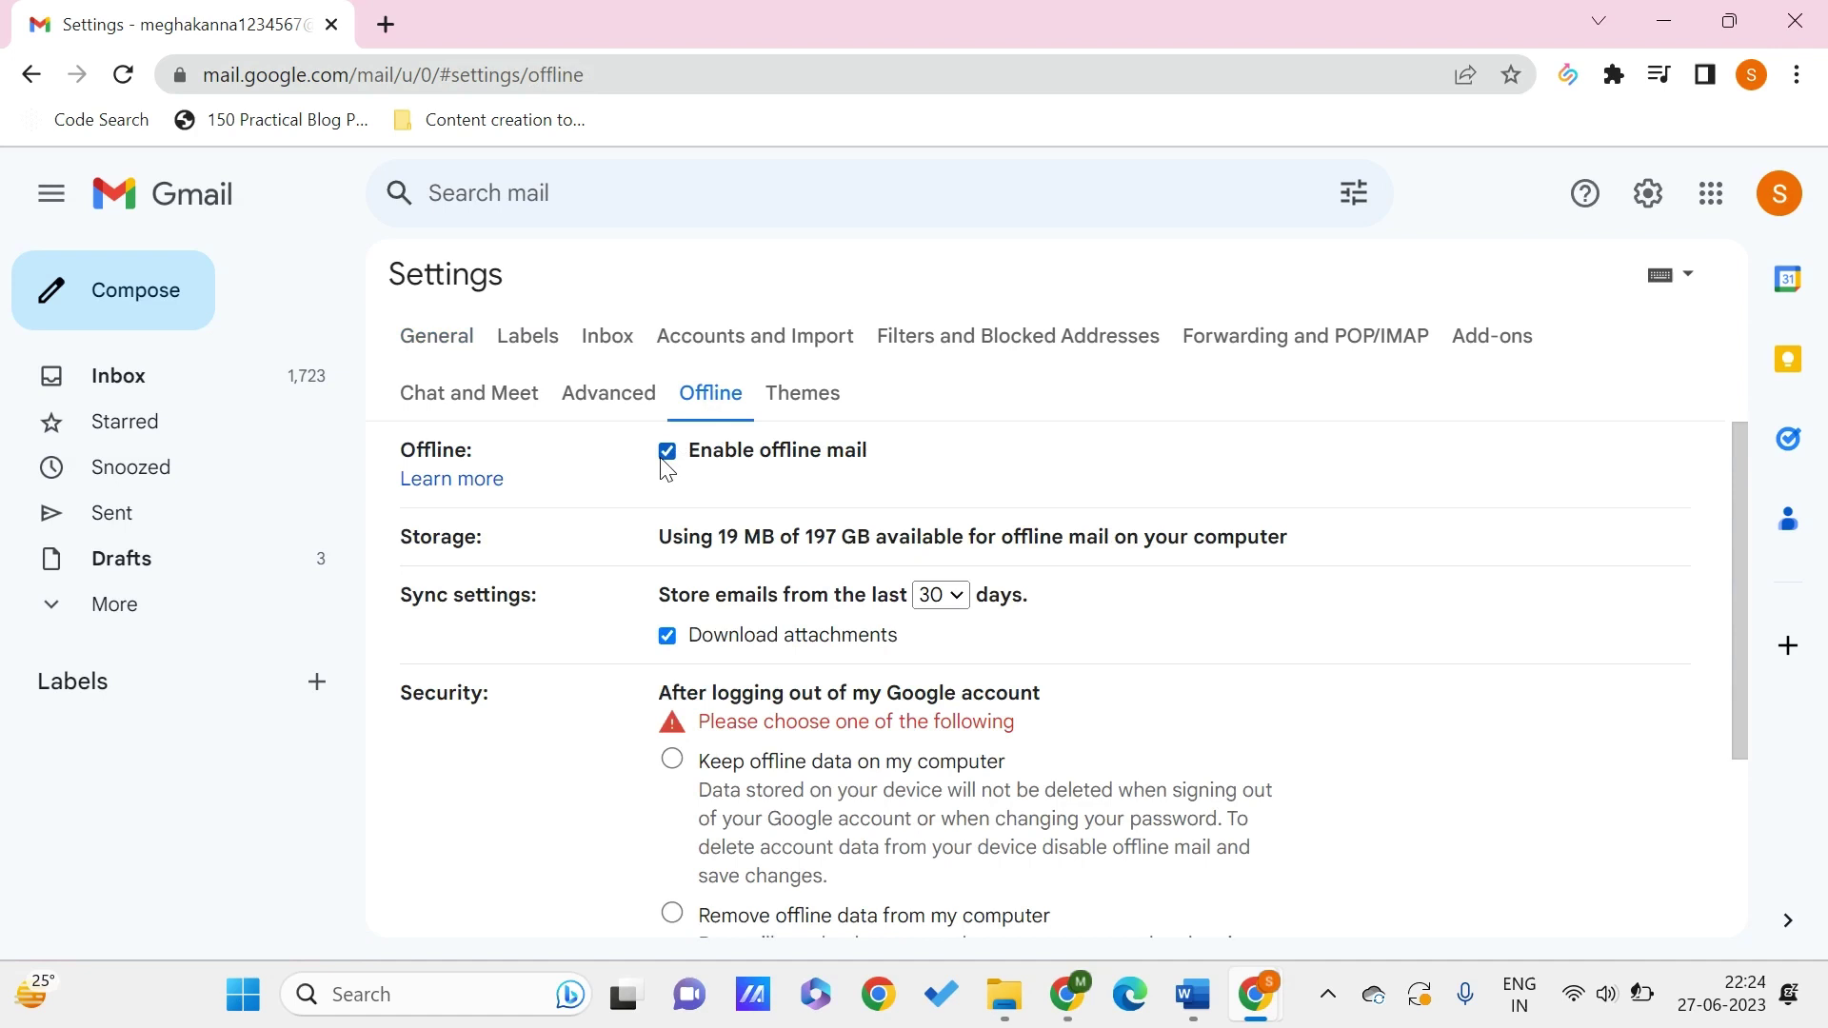
scroll(619, 544, down, 1)
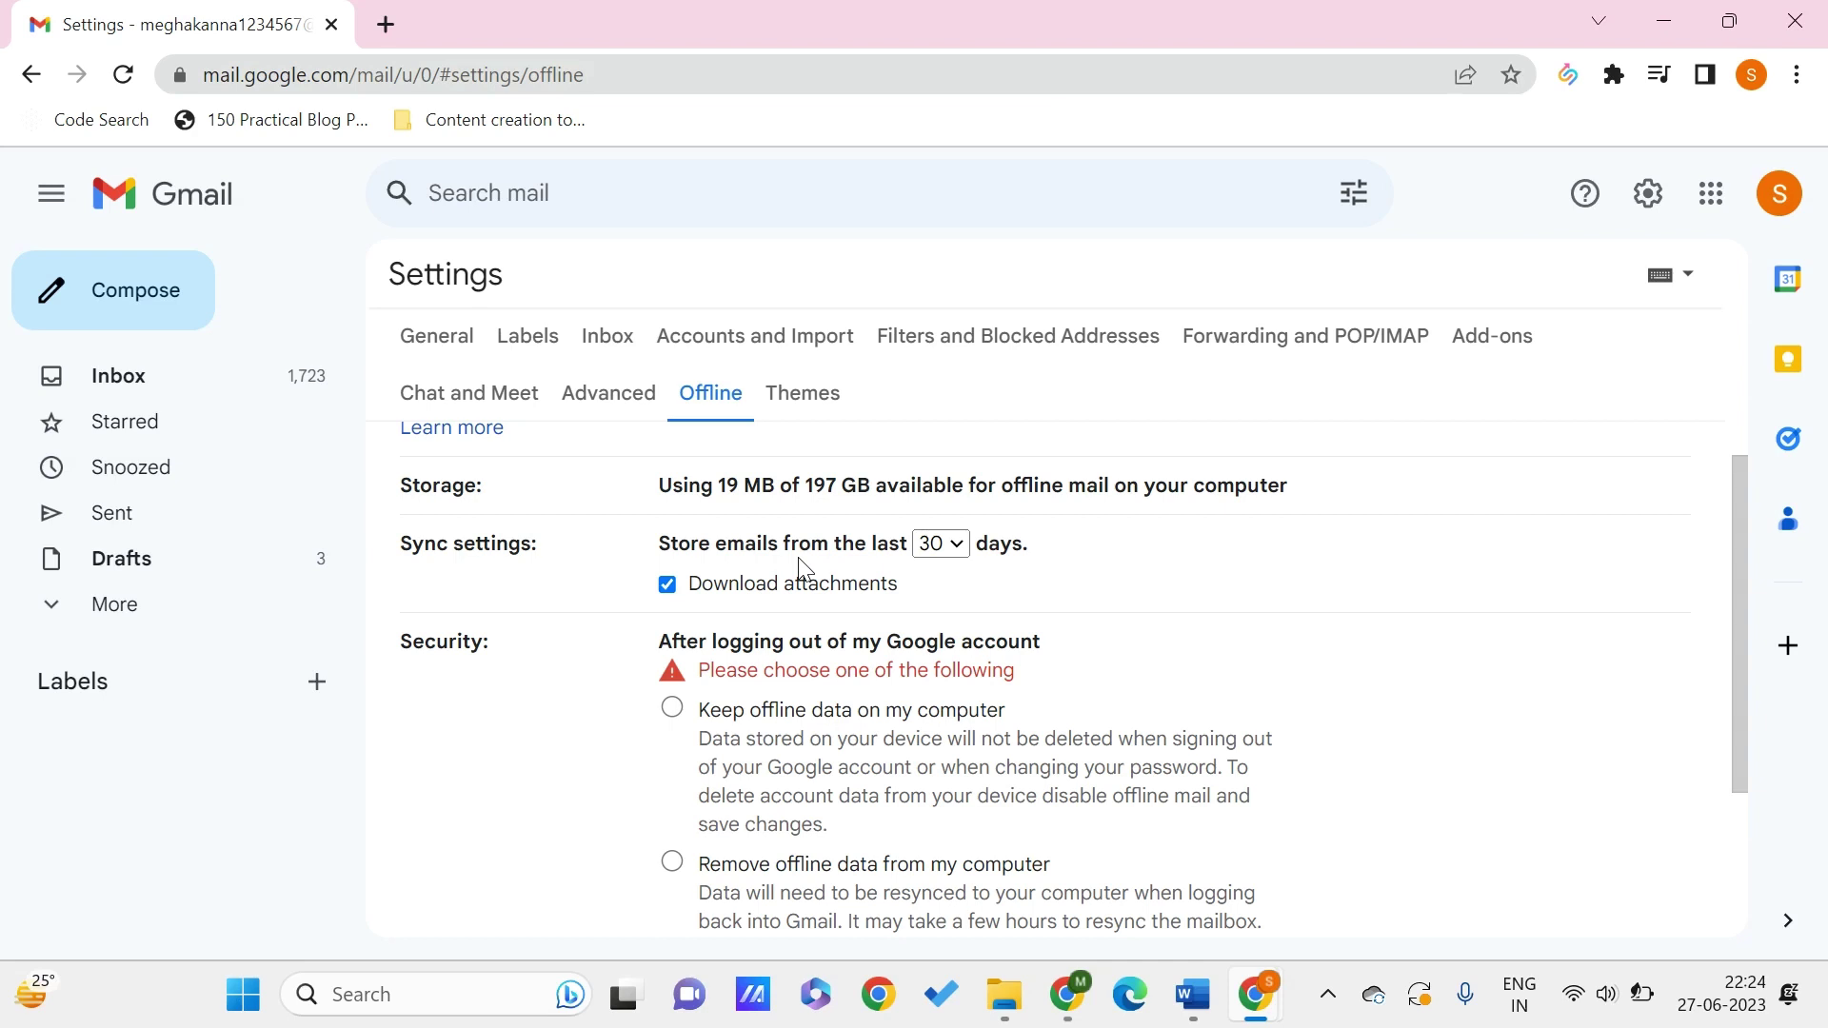
click(947, 544)
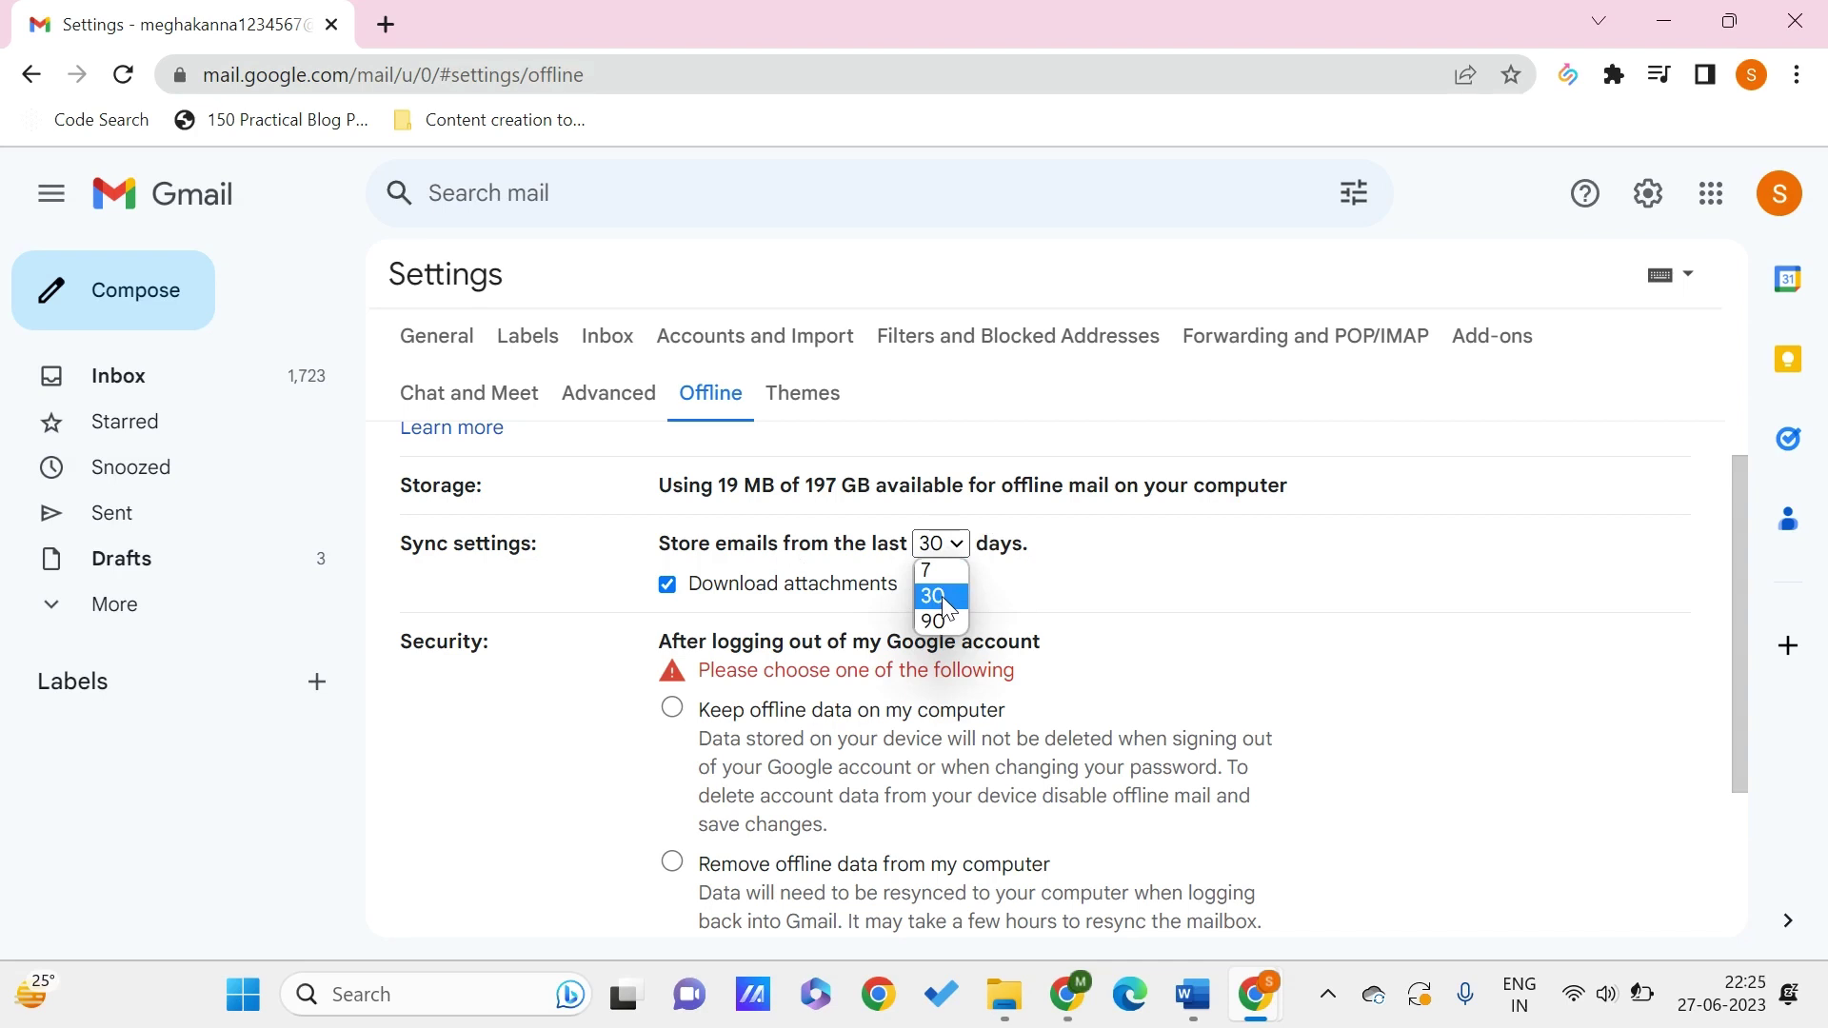
key(Up)
key(Return)
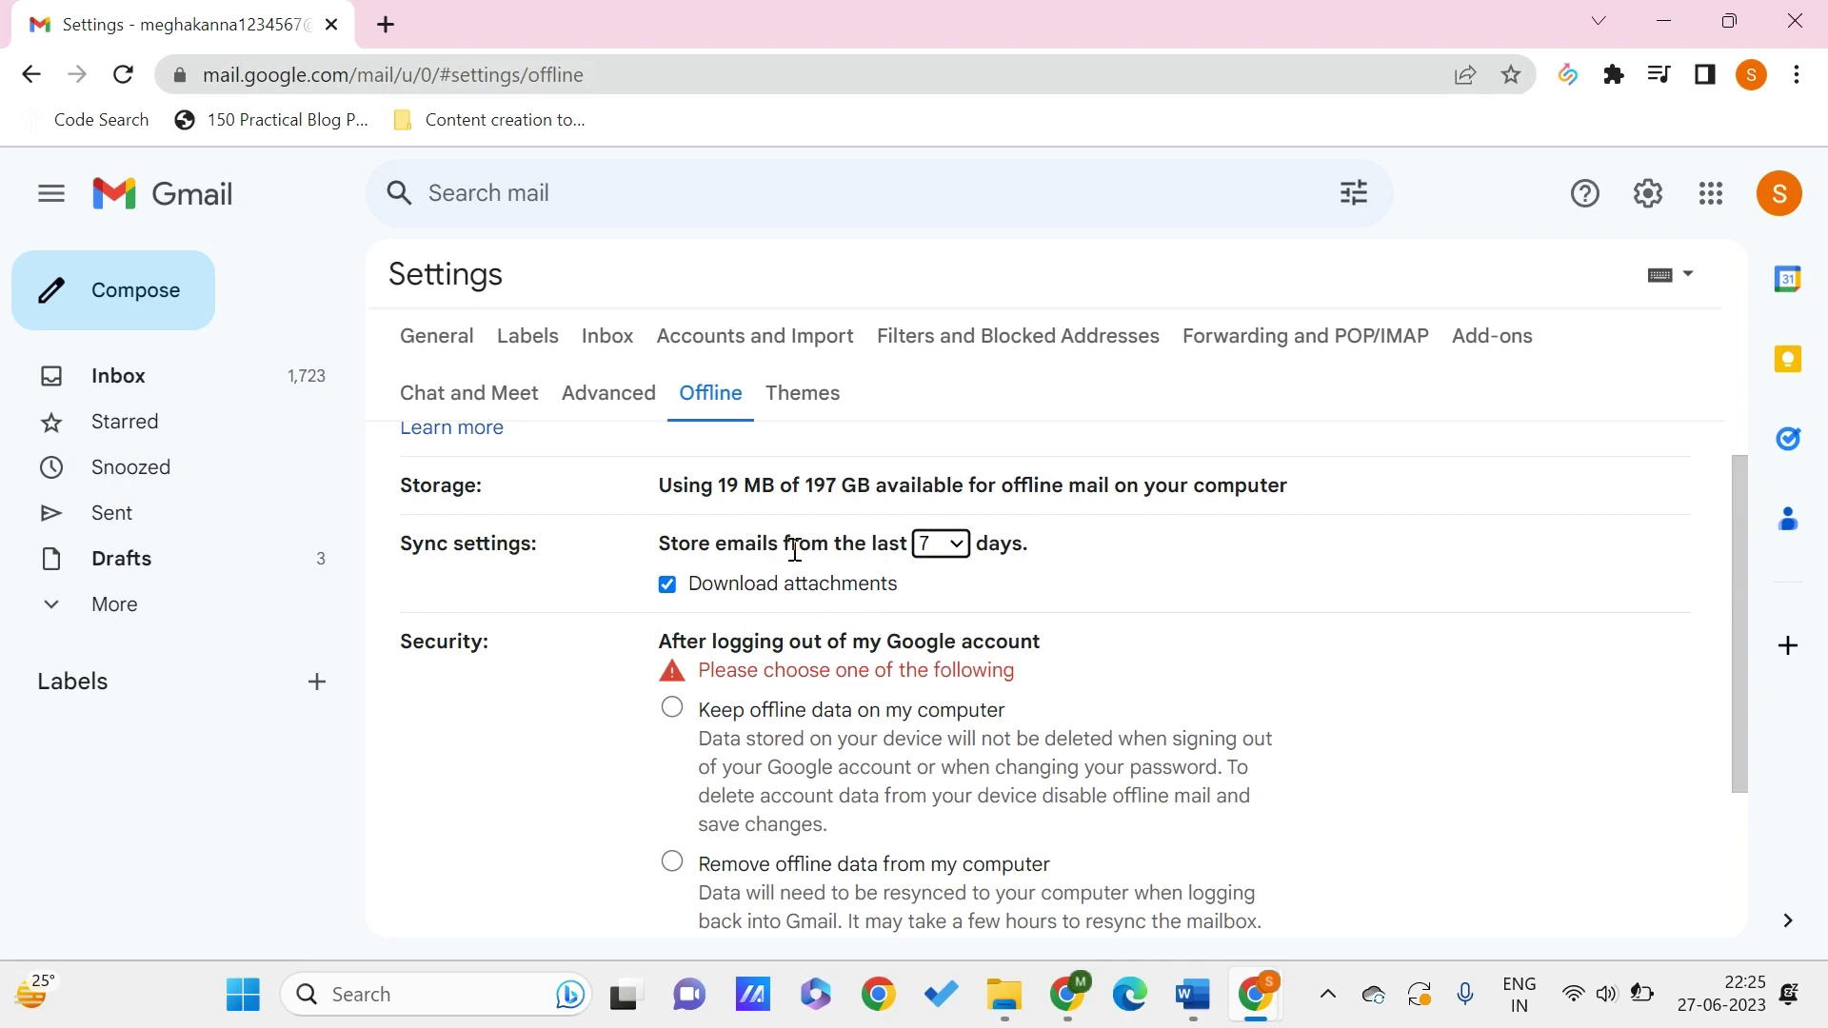
Step: Under Security, select Keep offline data on my computer
scroll(698, 596, down, 1)
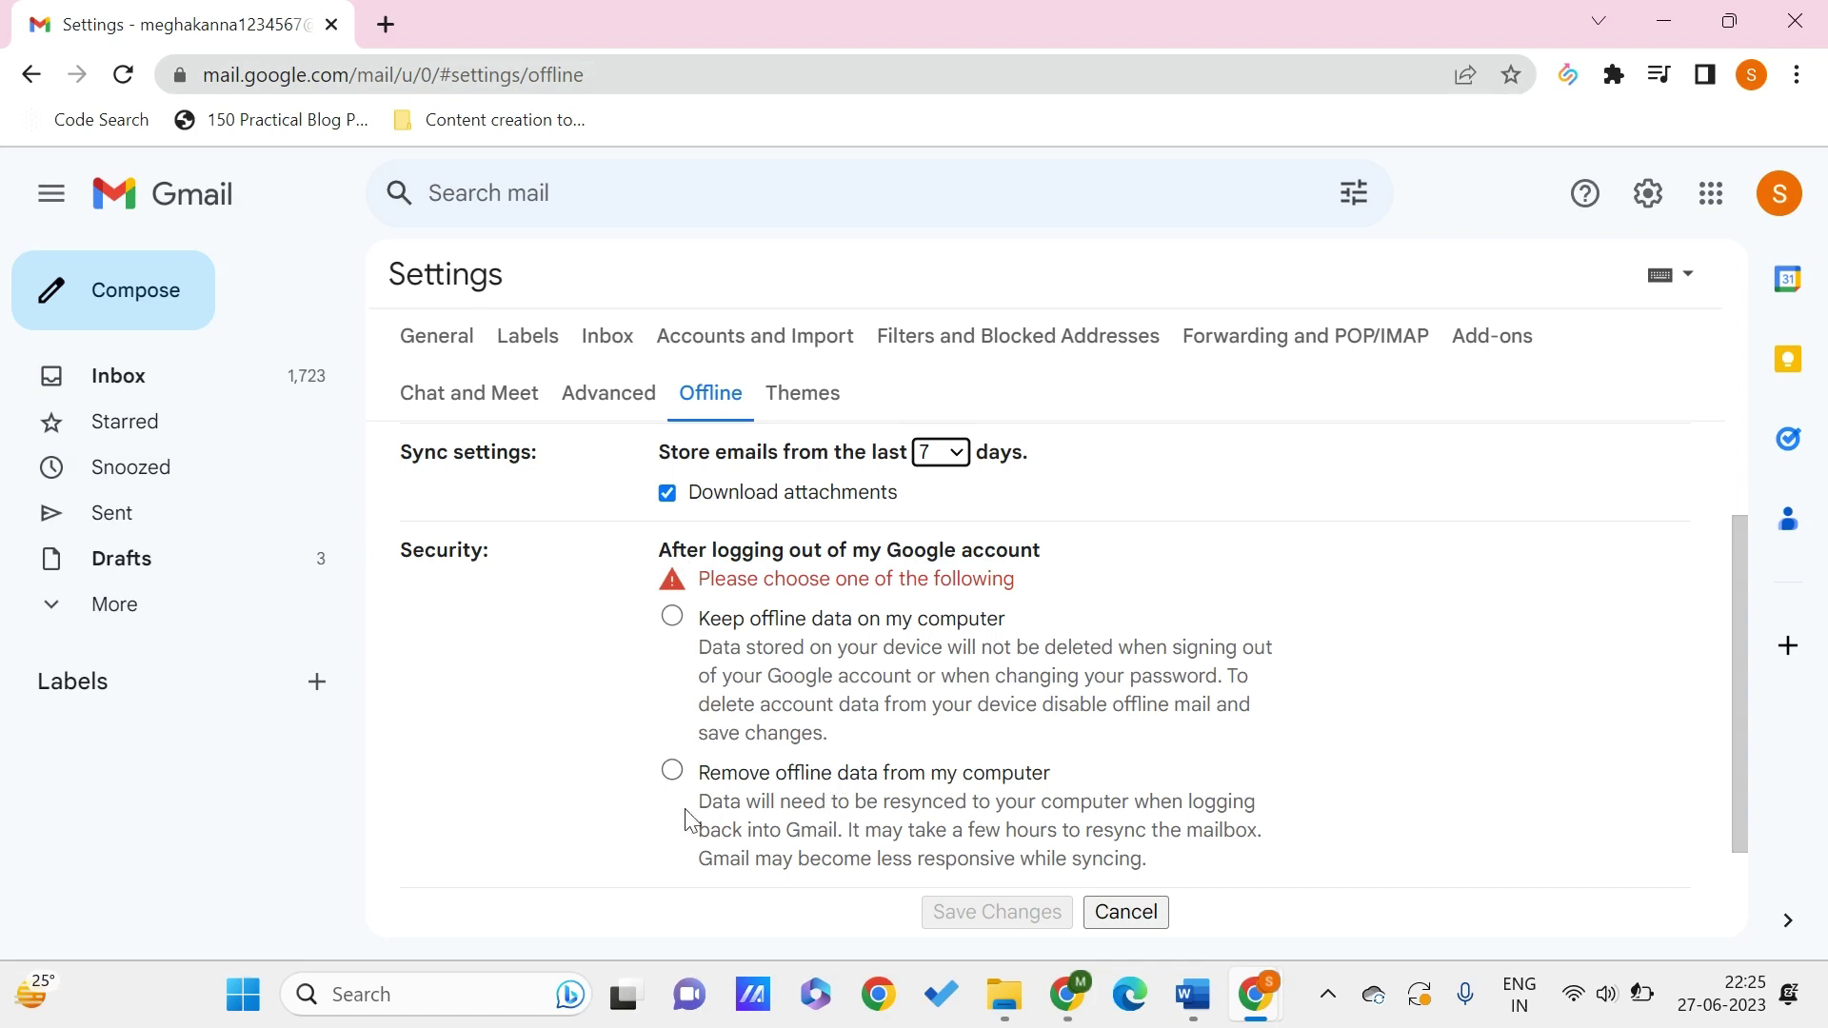
click(672, 617)
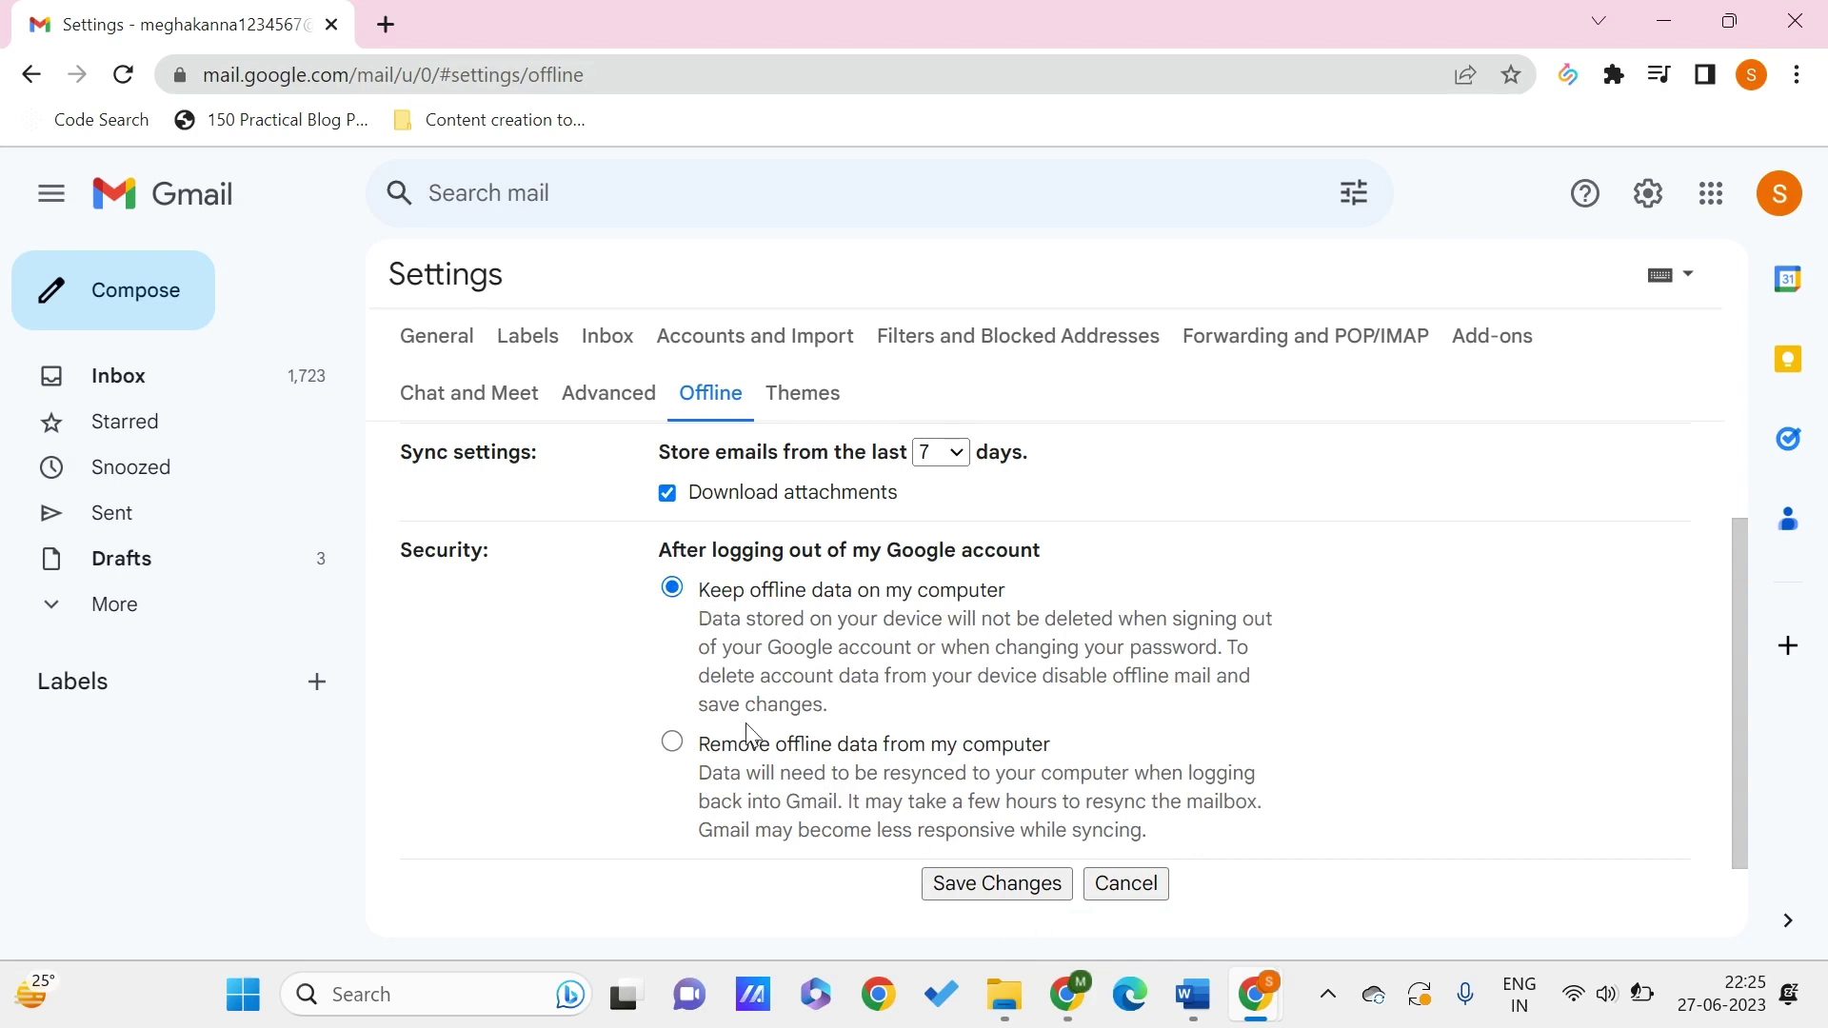
Step: Save the offline mail settings with Save Changes
click(1035, 907)
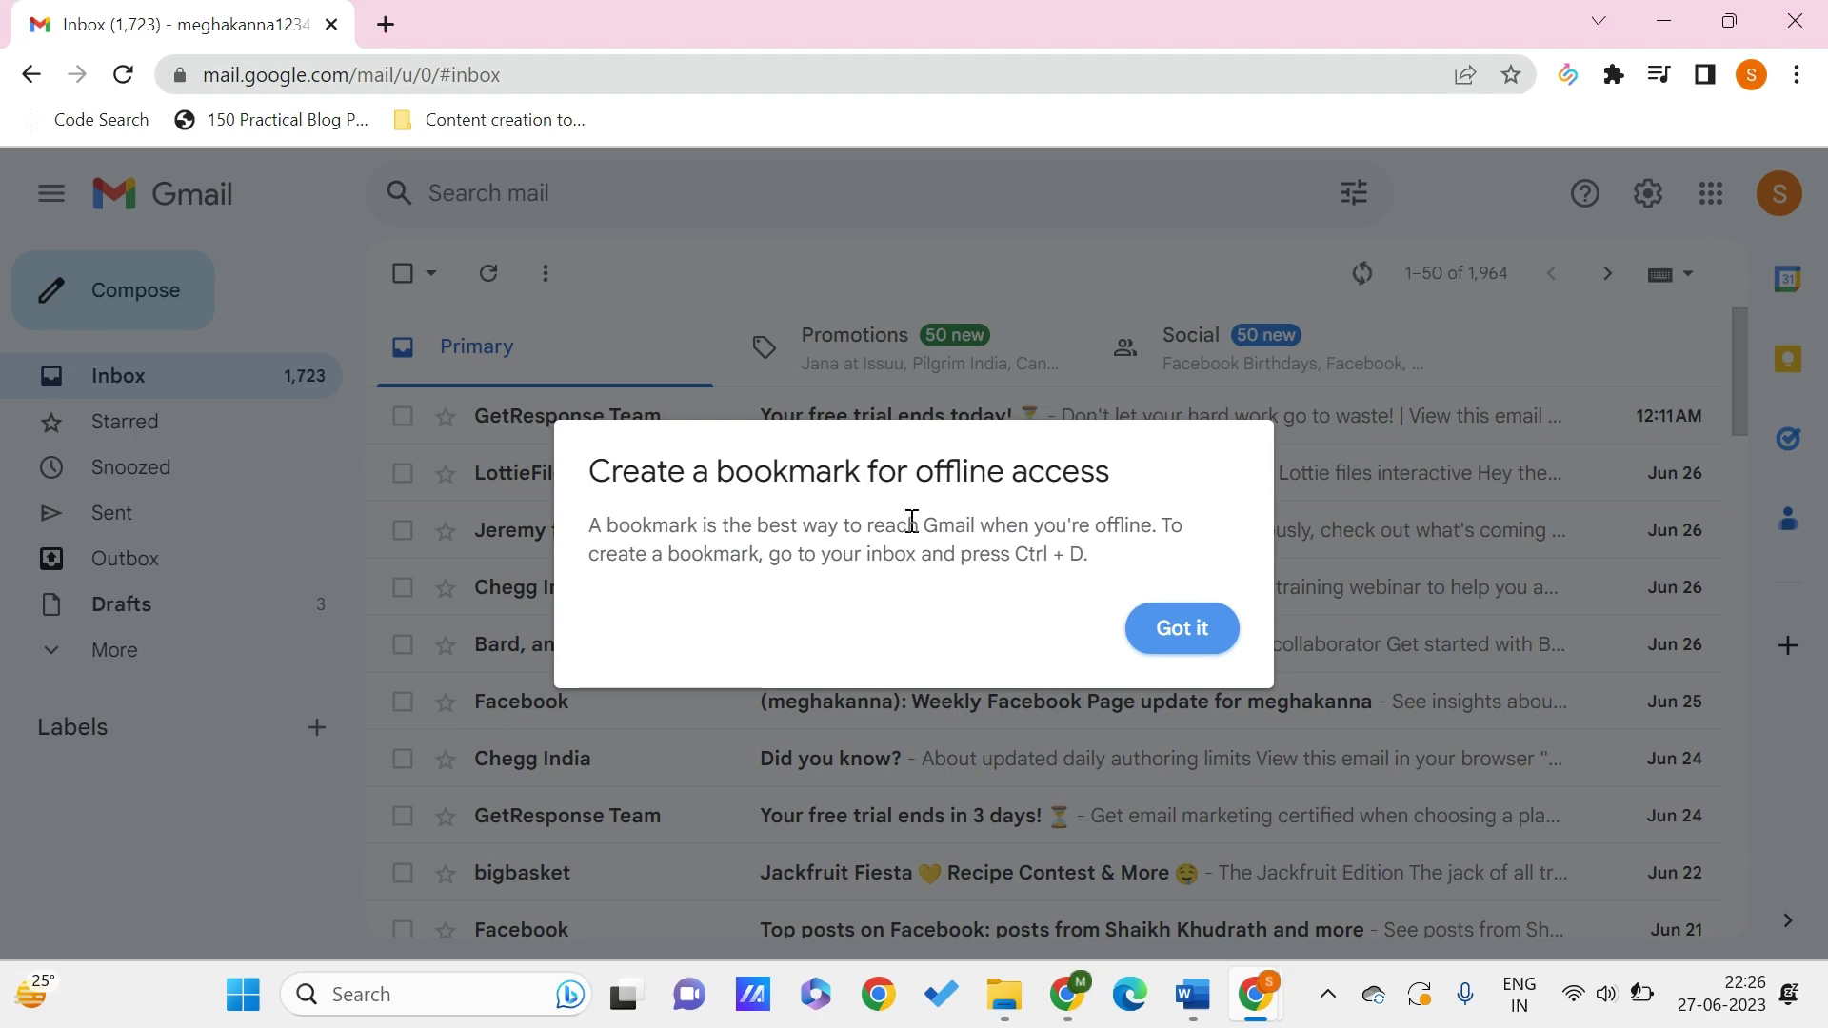
Step: Dismiss the bookmarking tip and bookmark the inbox, trimming its name down to 'Gmail'
click(1227, 645)
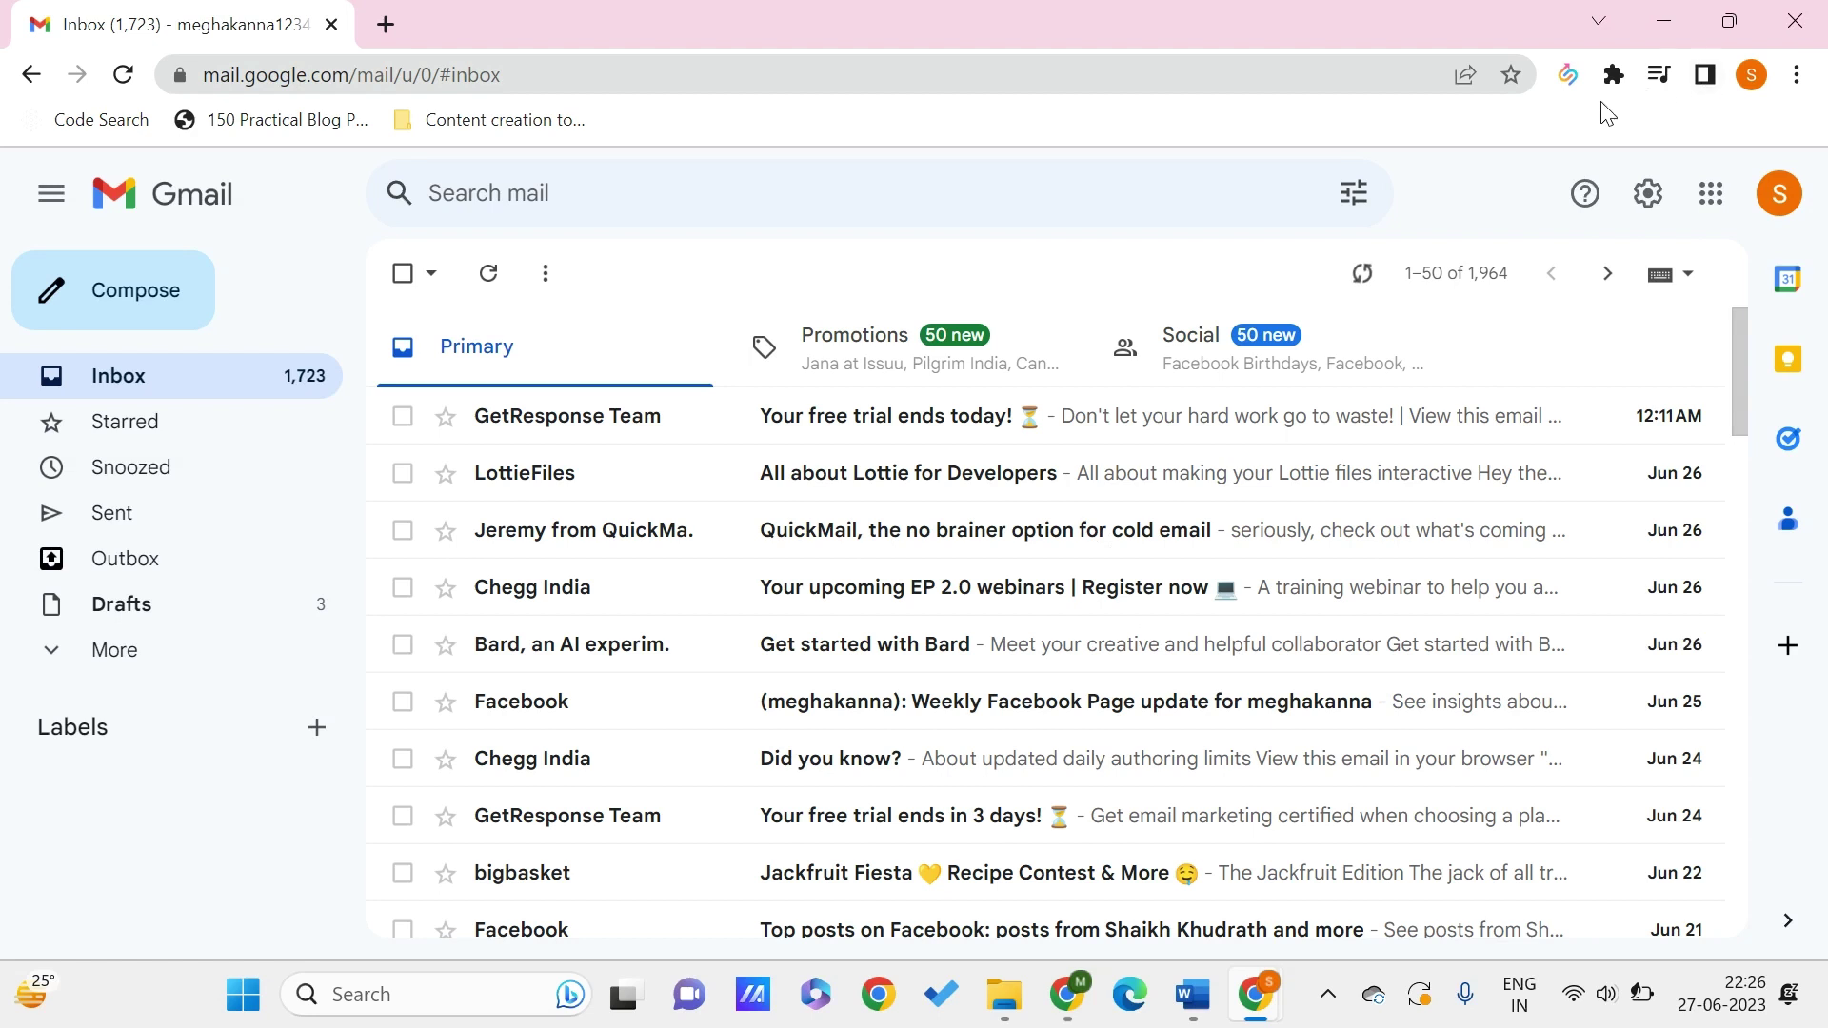
click(1511, 74)
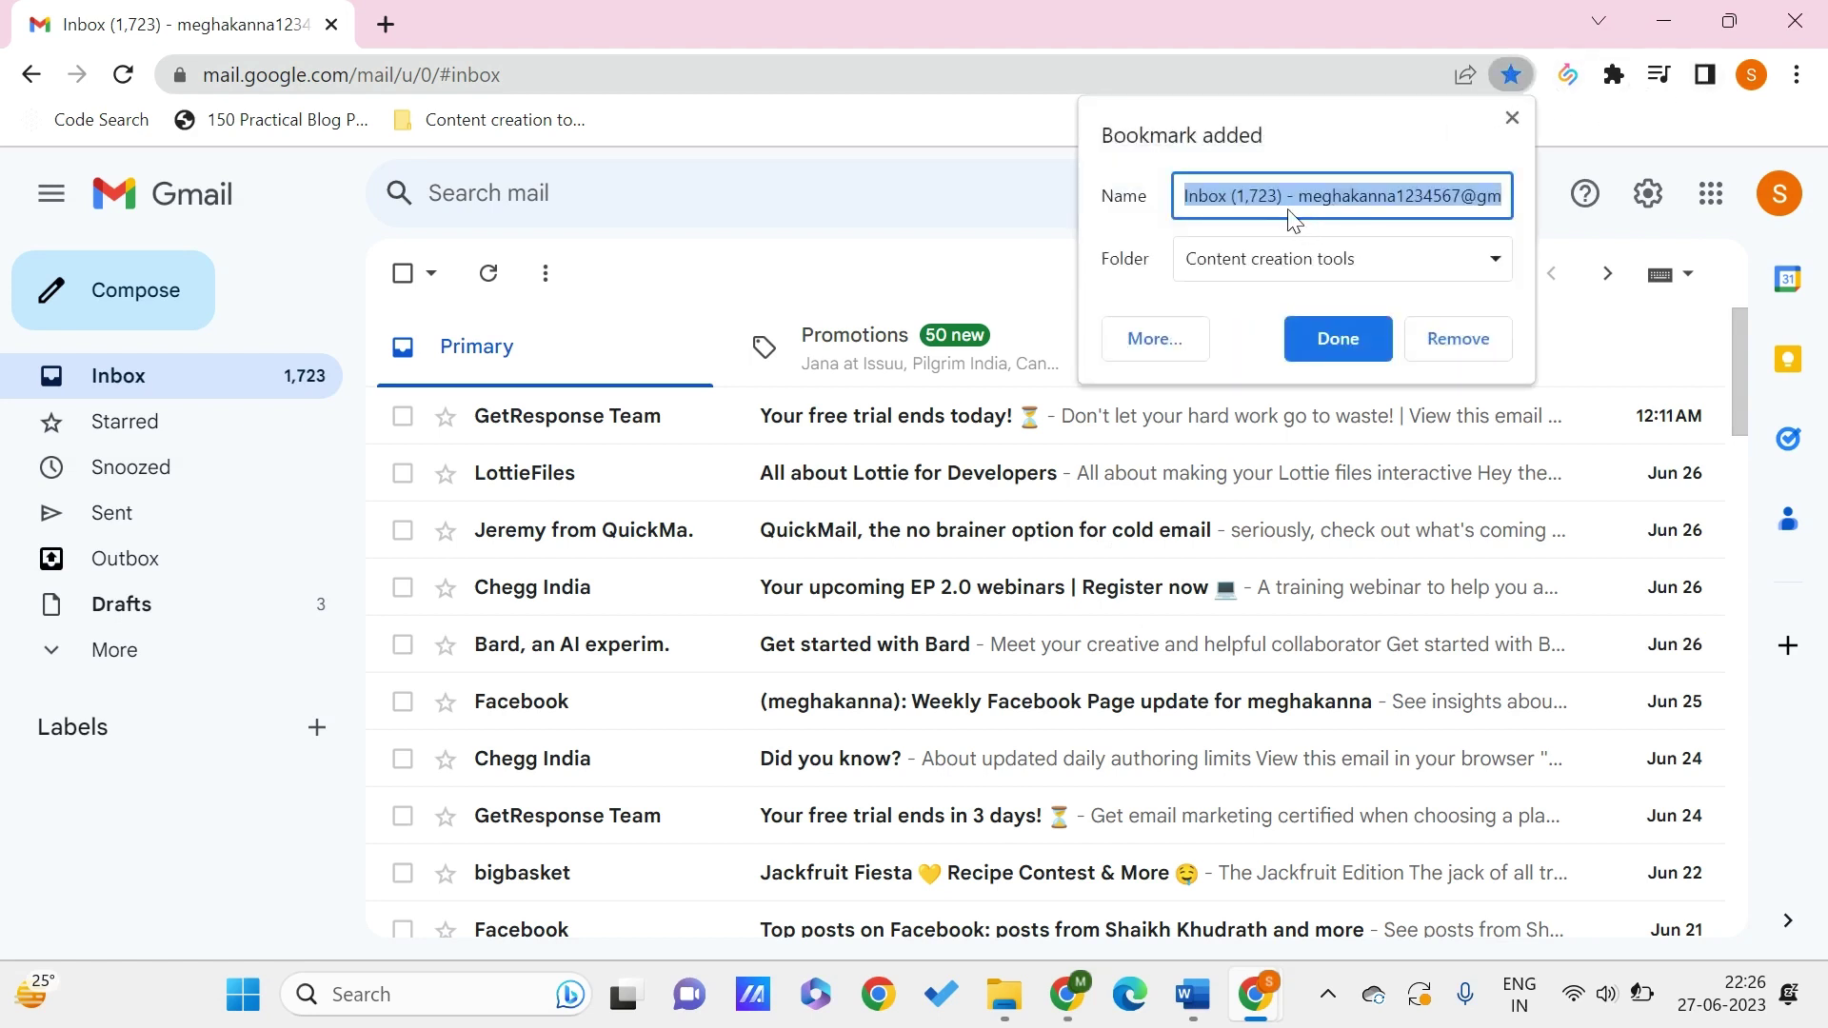
click(1301, 240)
click(1301, 240)
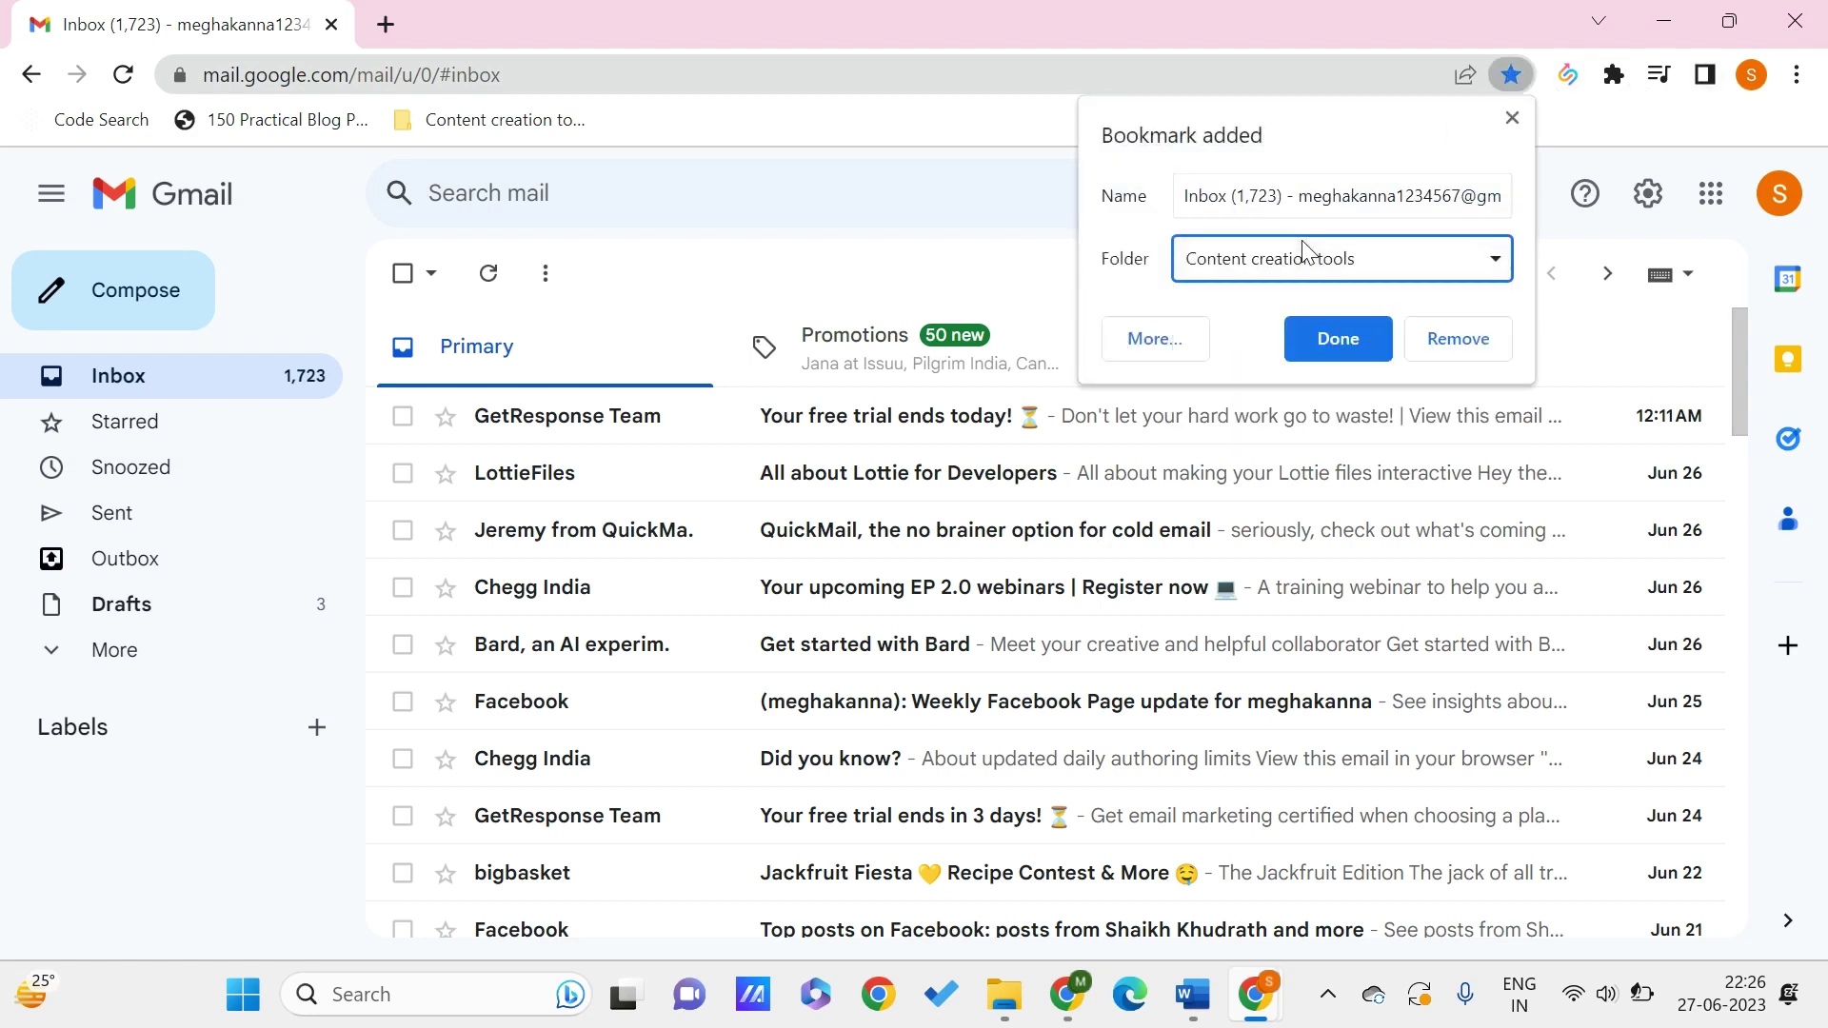
click(1285, 195)
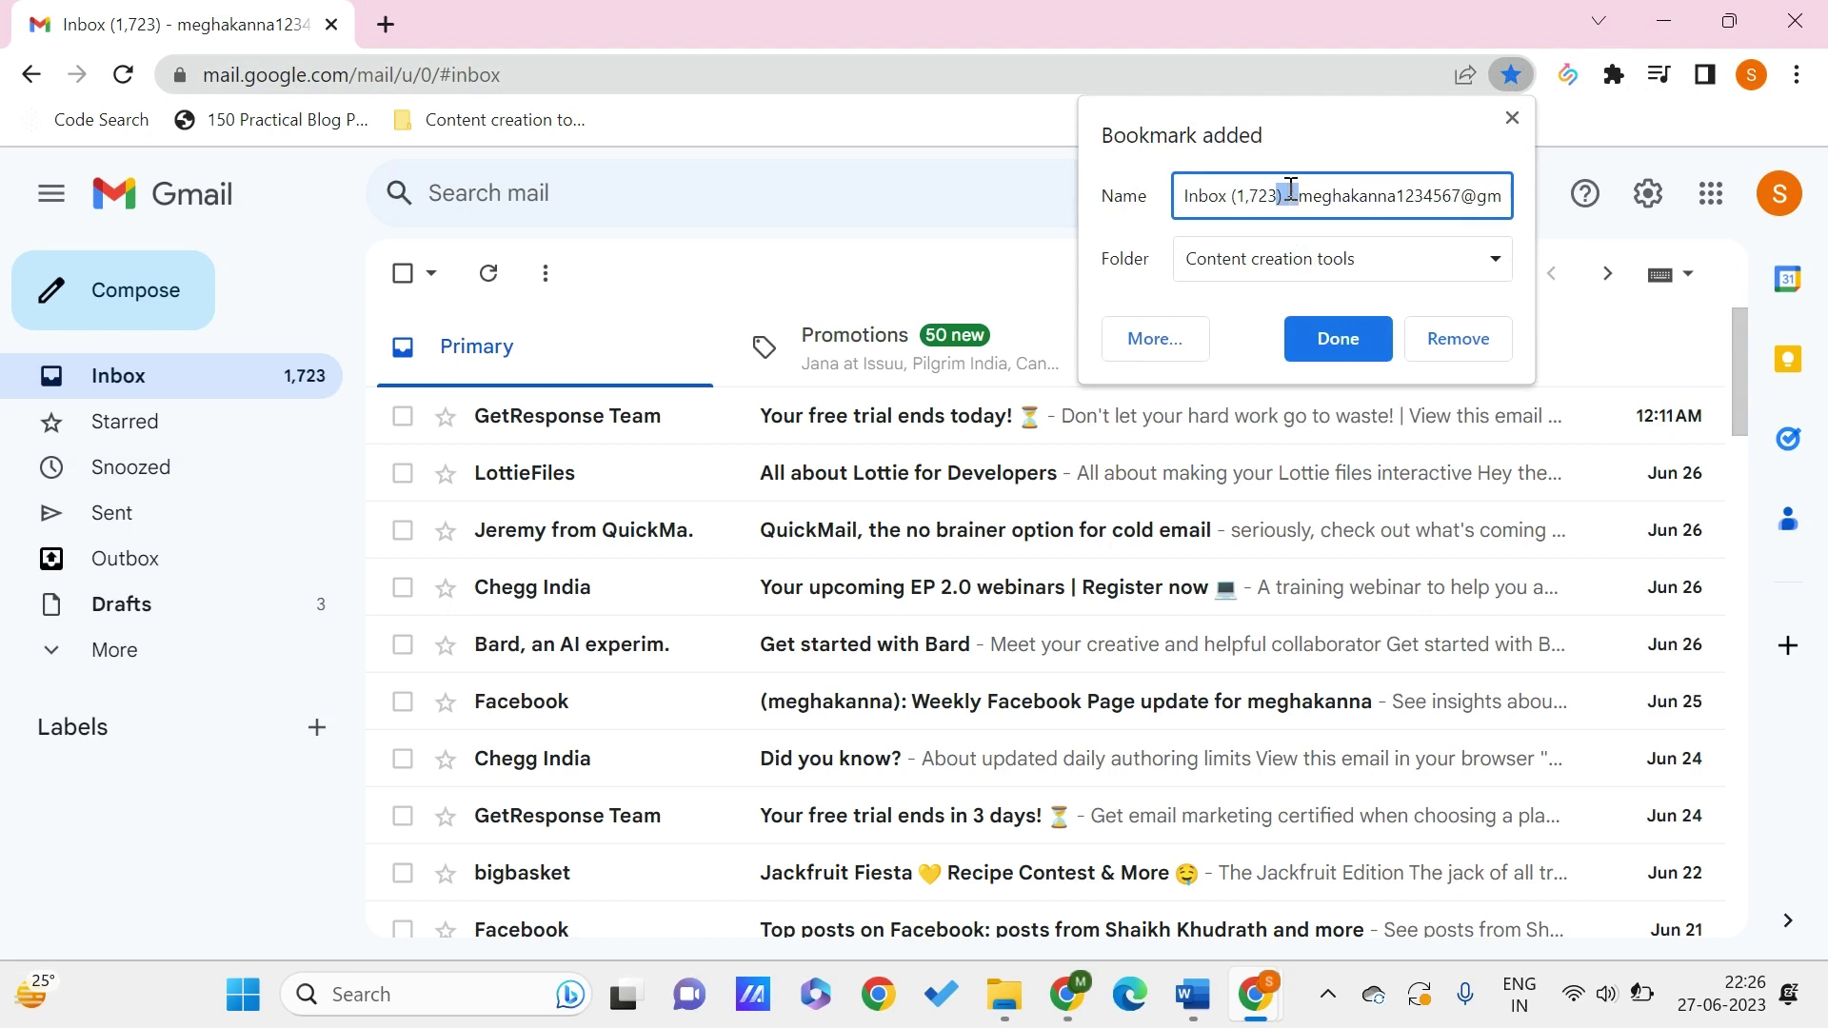
triple_click(1291, 197)
shift+click(1291, 197)
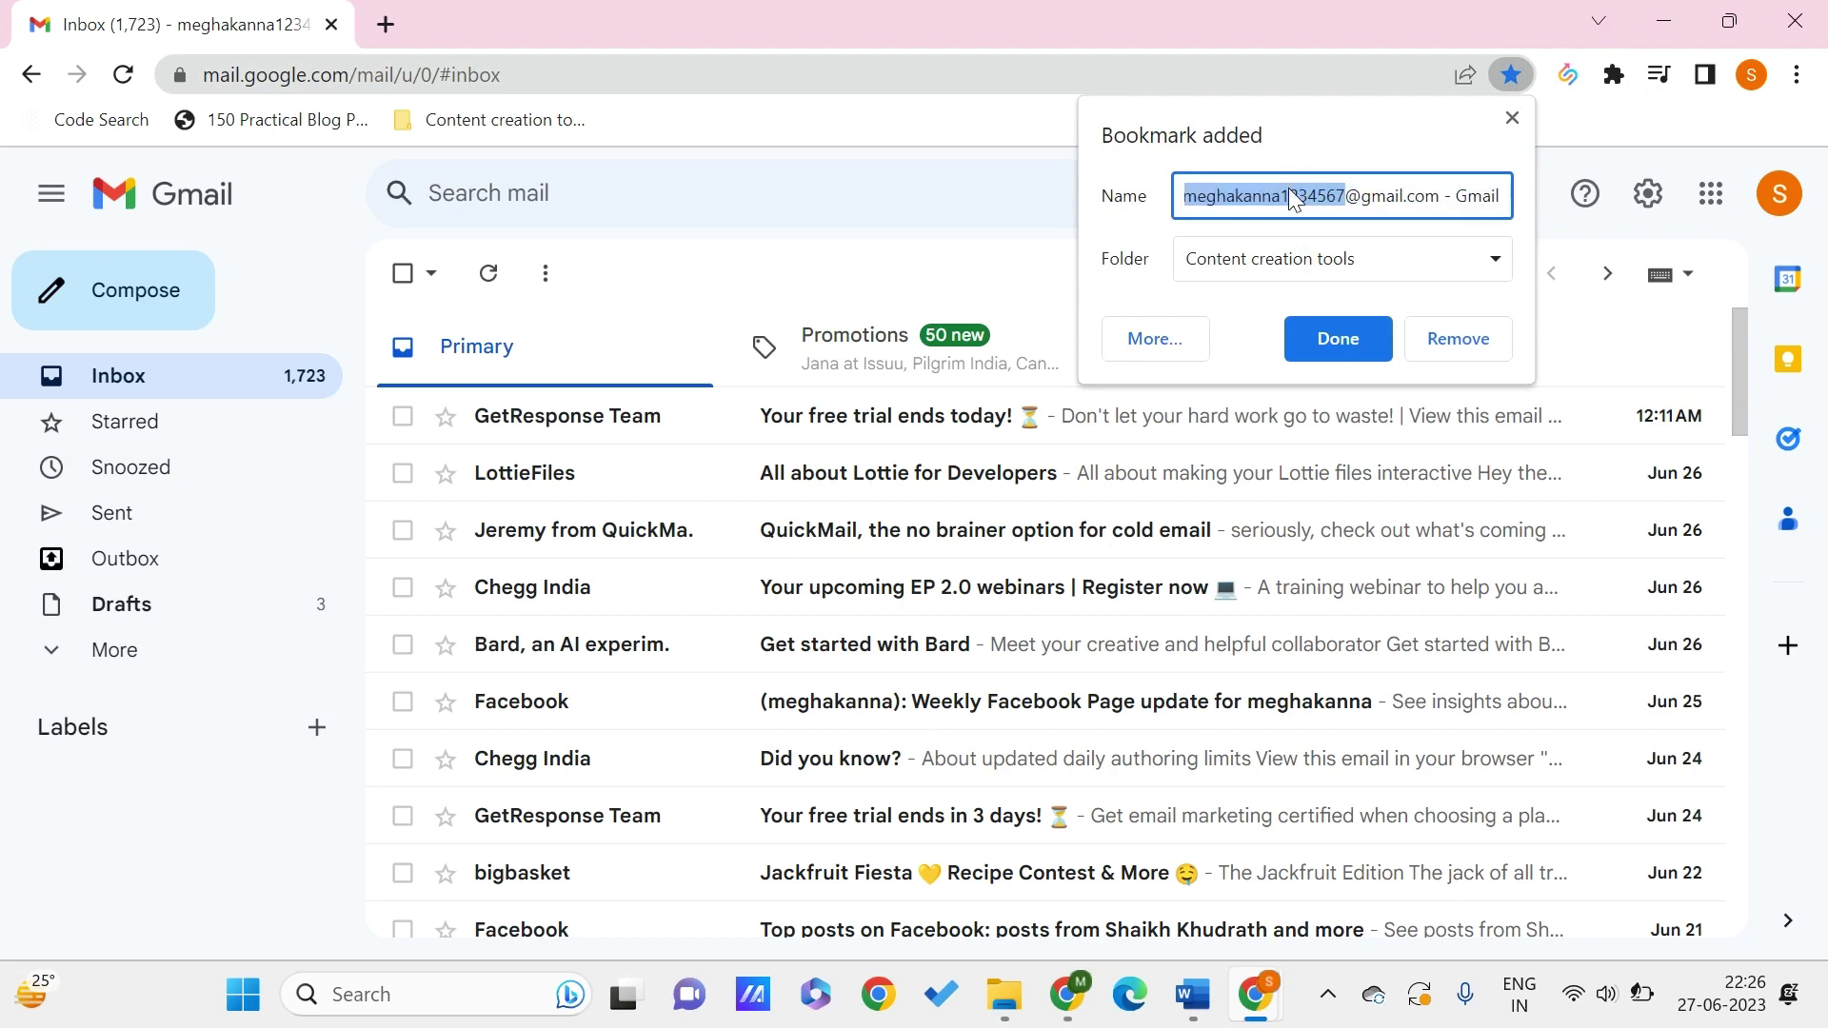
double_click(1429, 187)
shift+click(1436, 188)
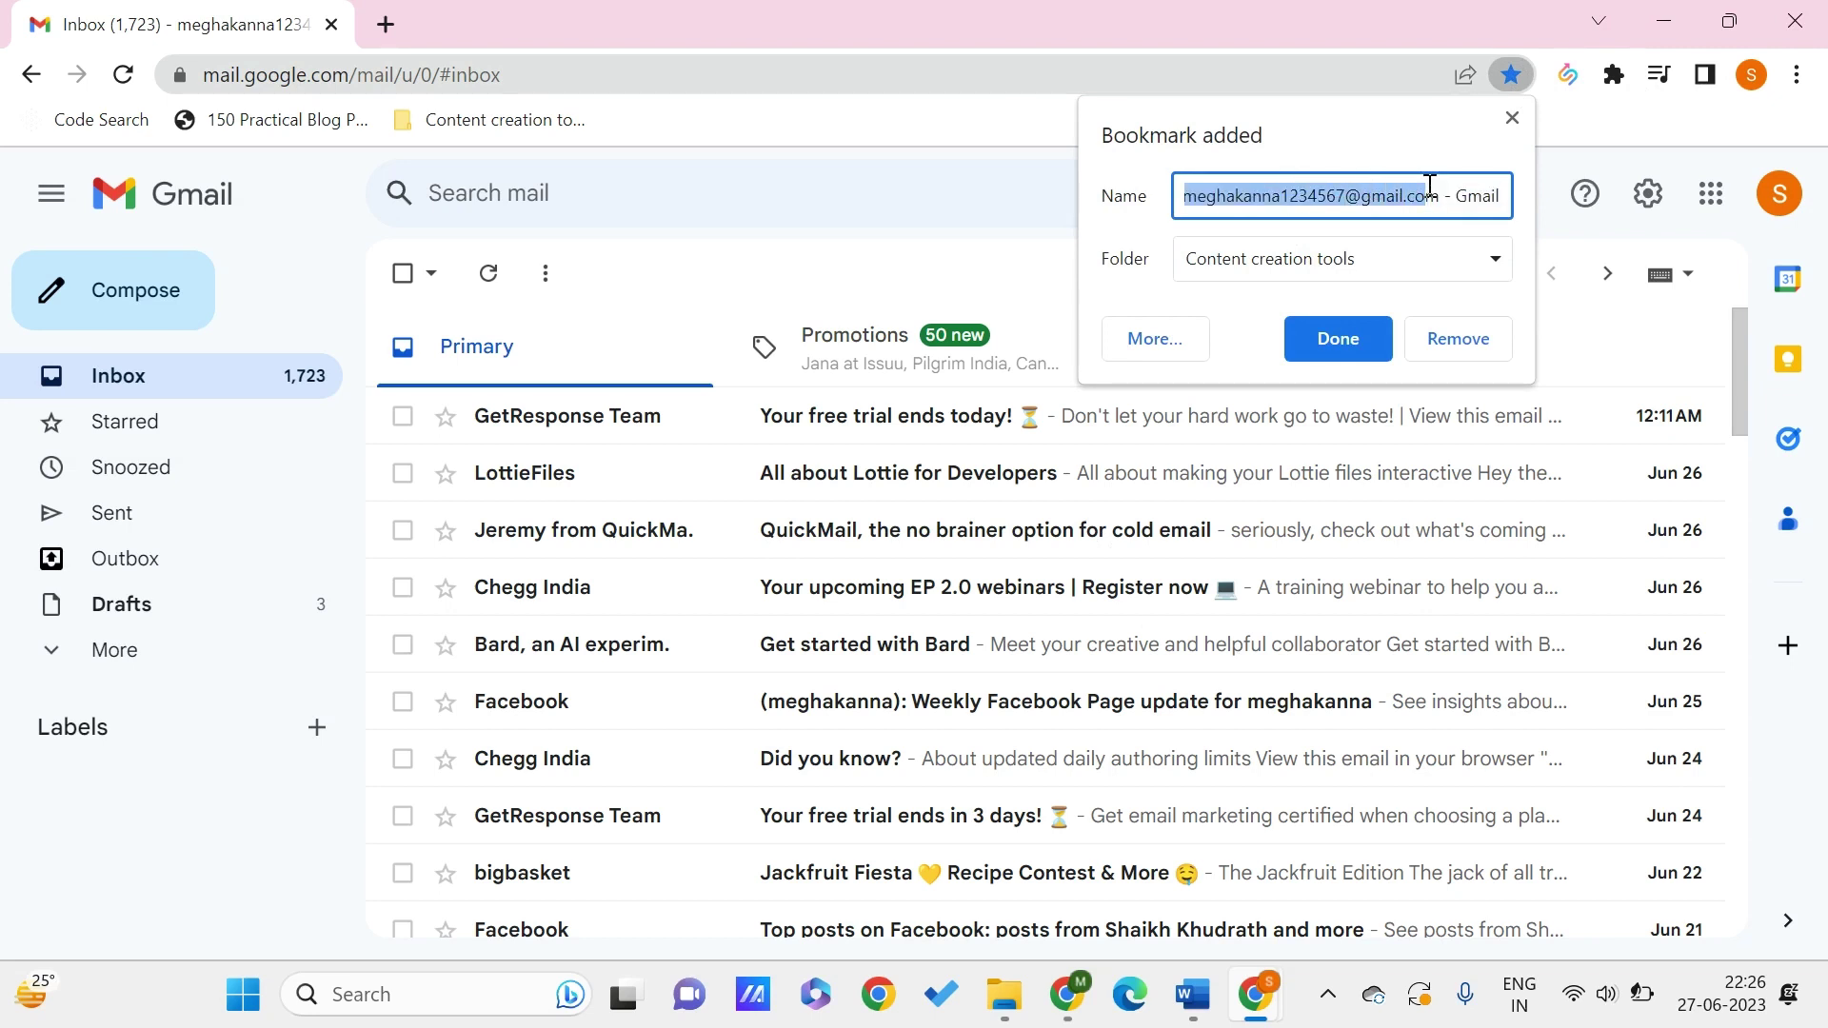
drag(1457, 191, 1147, 216)
key(BackSpace)
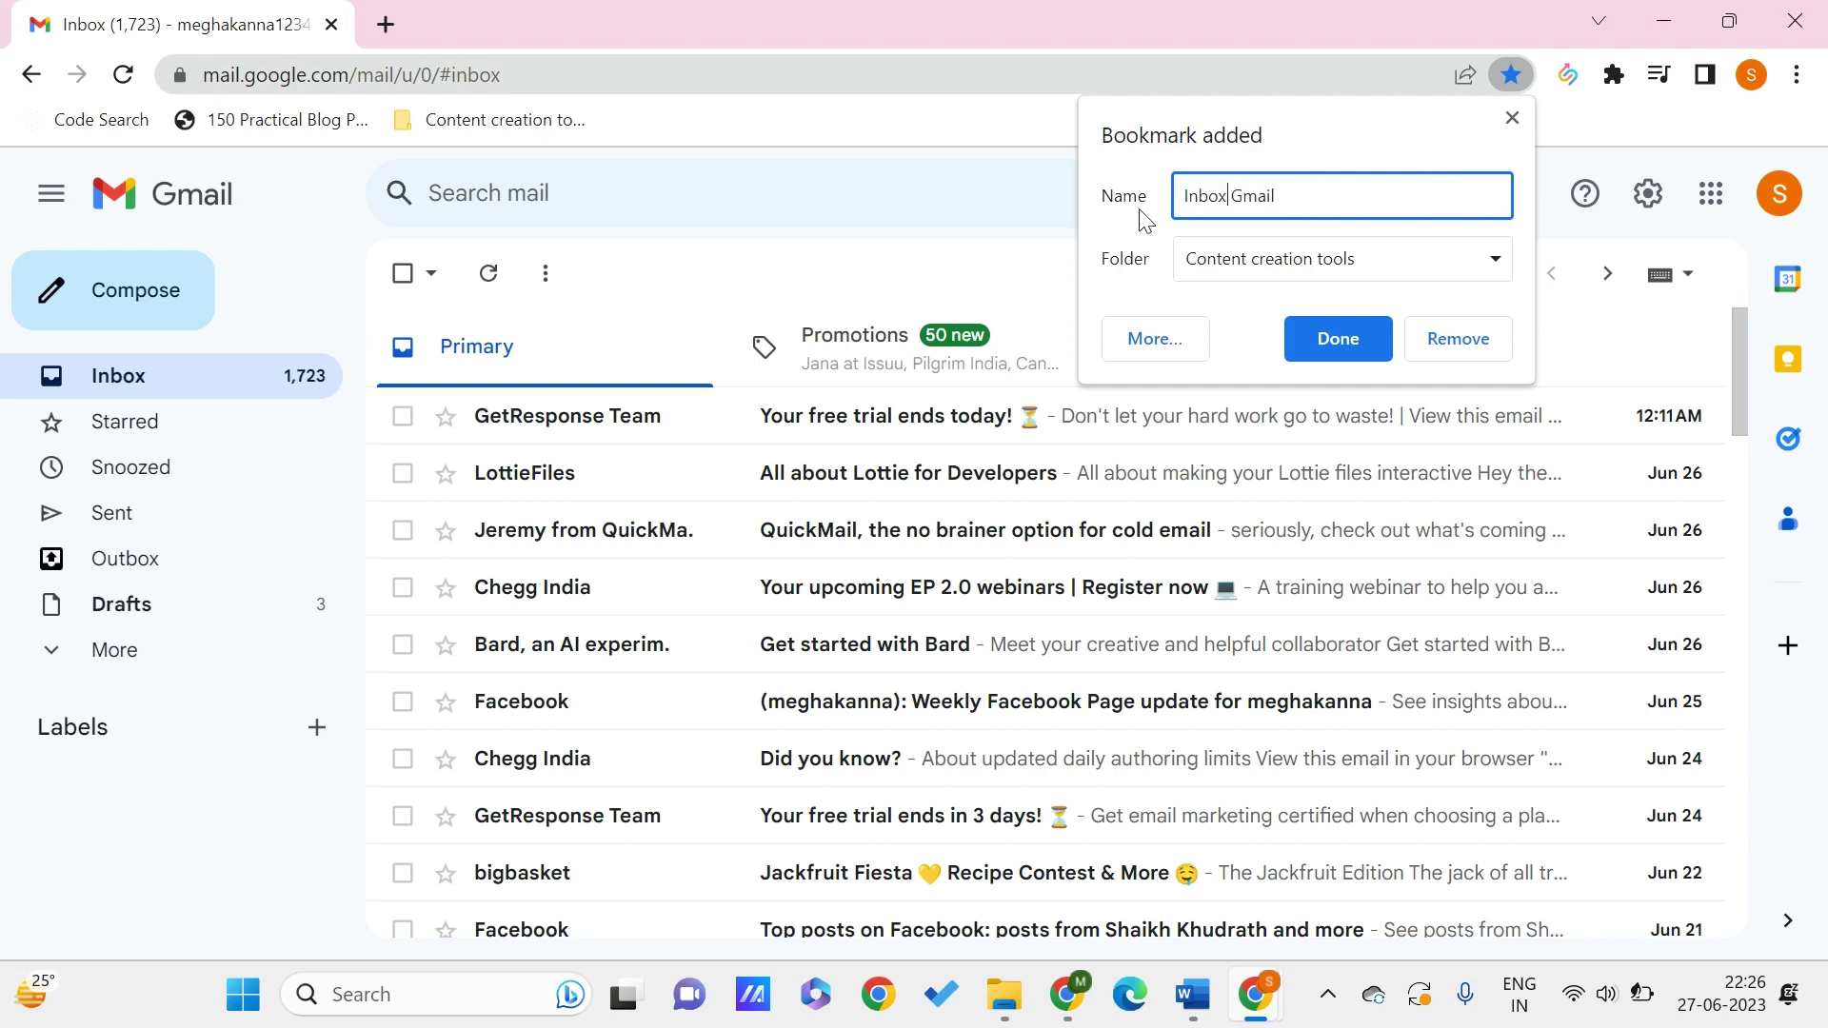
key(BackSpace)
key(BackSpace)
key(BackSpace)
Step: Place the Gmail bookmark in the Bookmarks bar folder and save it
click(1257, 262)
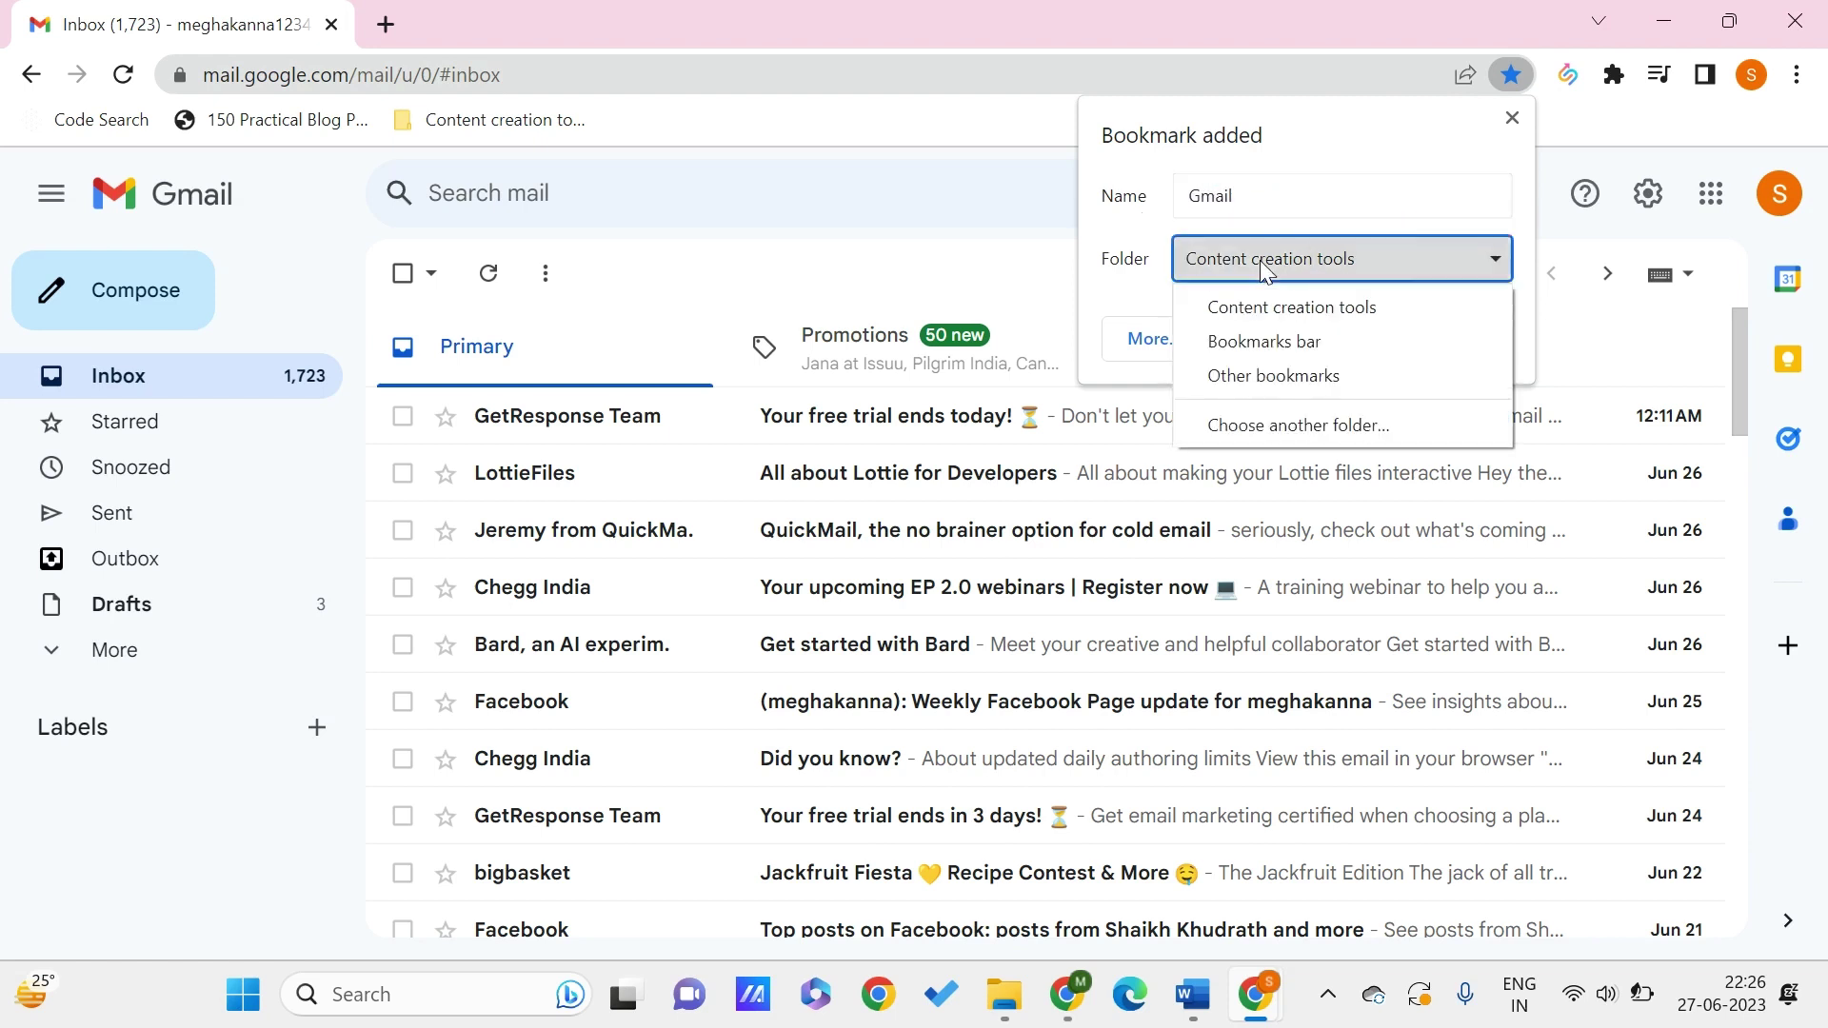
click(1243, 369)
click(1291, 262)
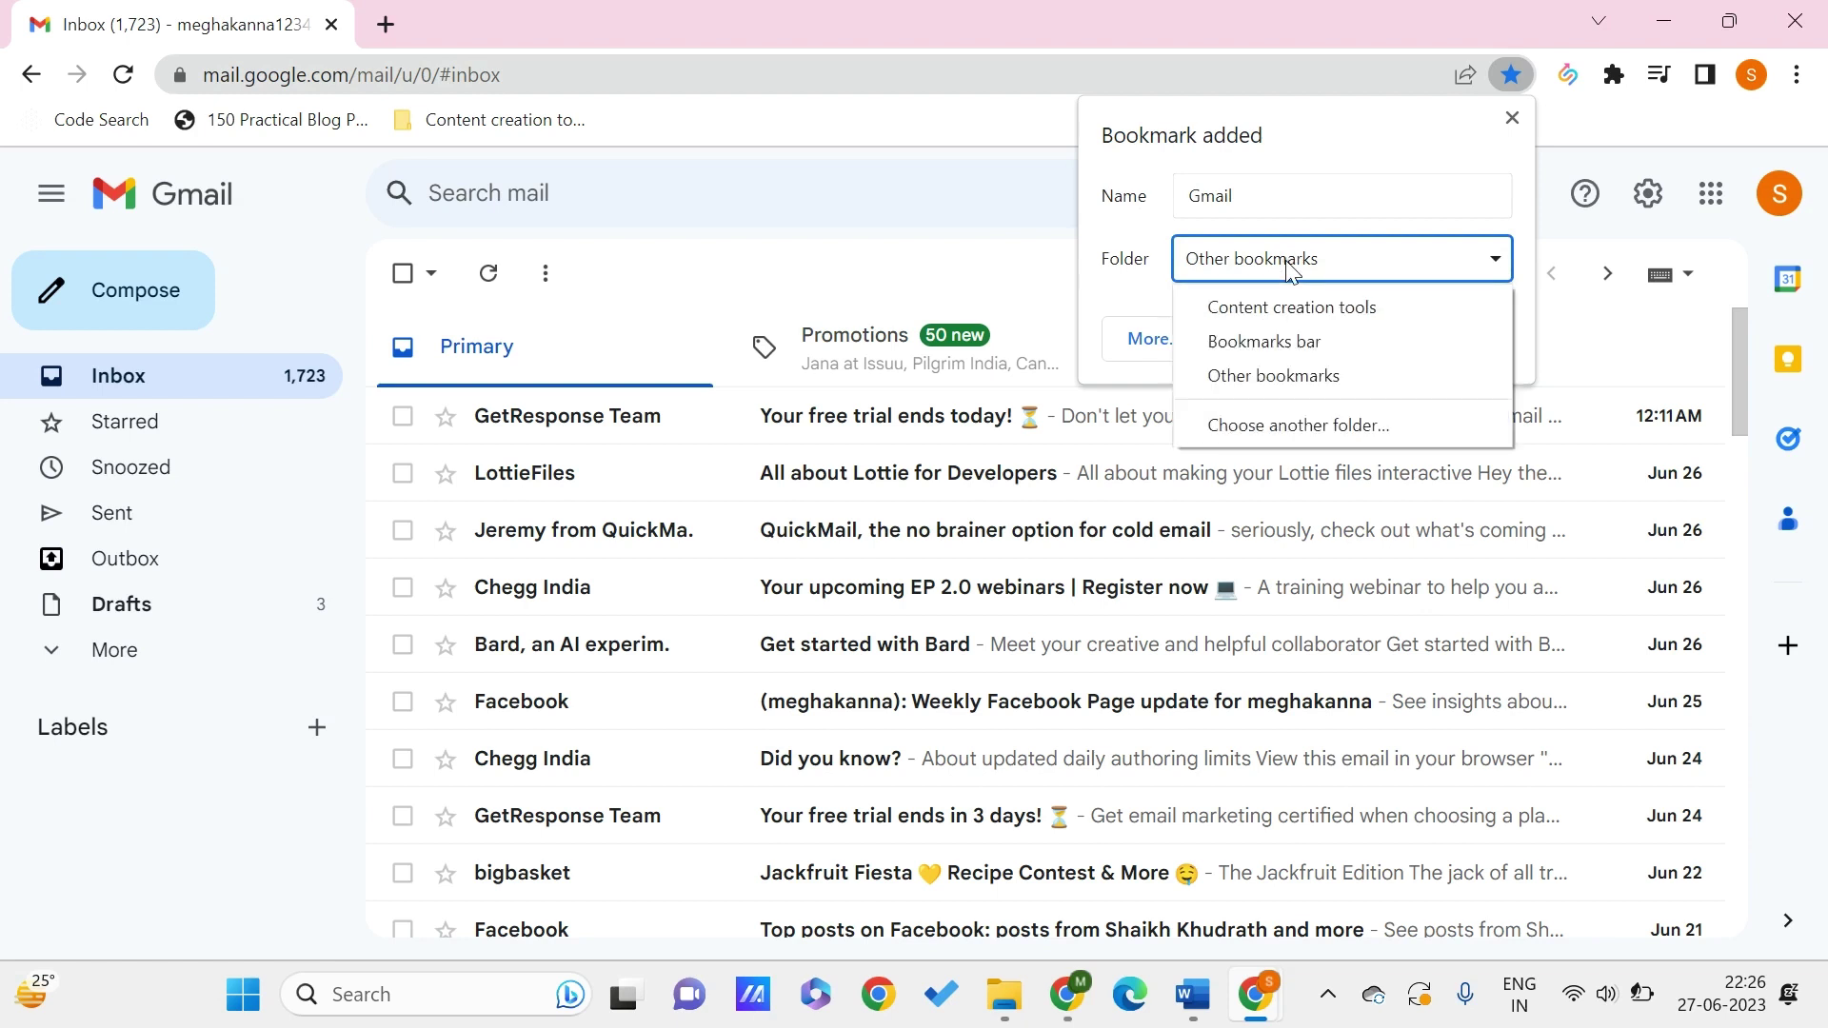
click(1266, 345)
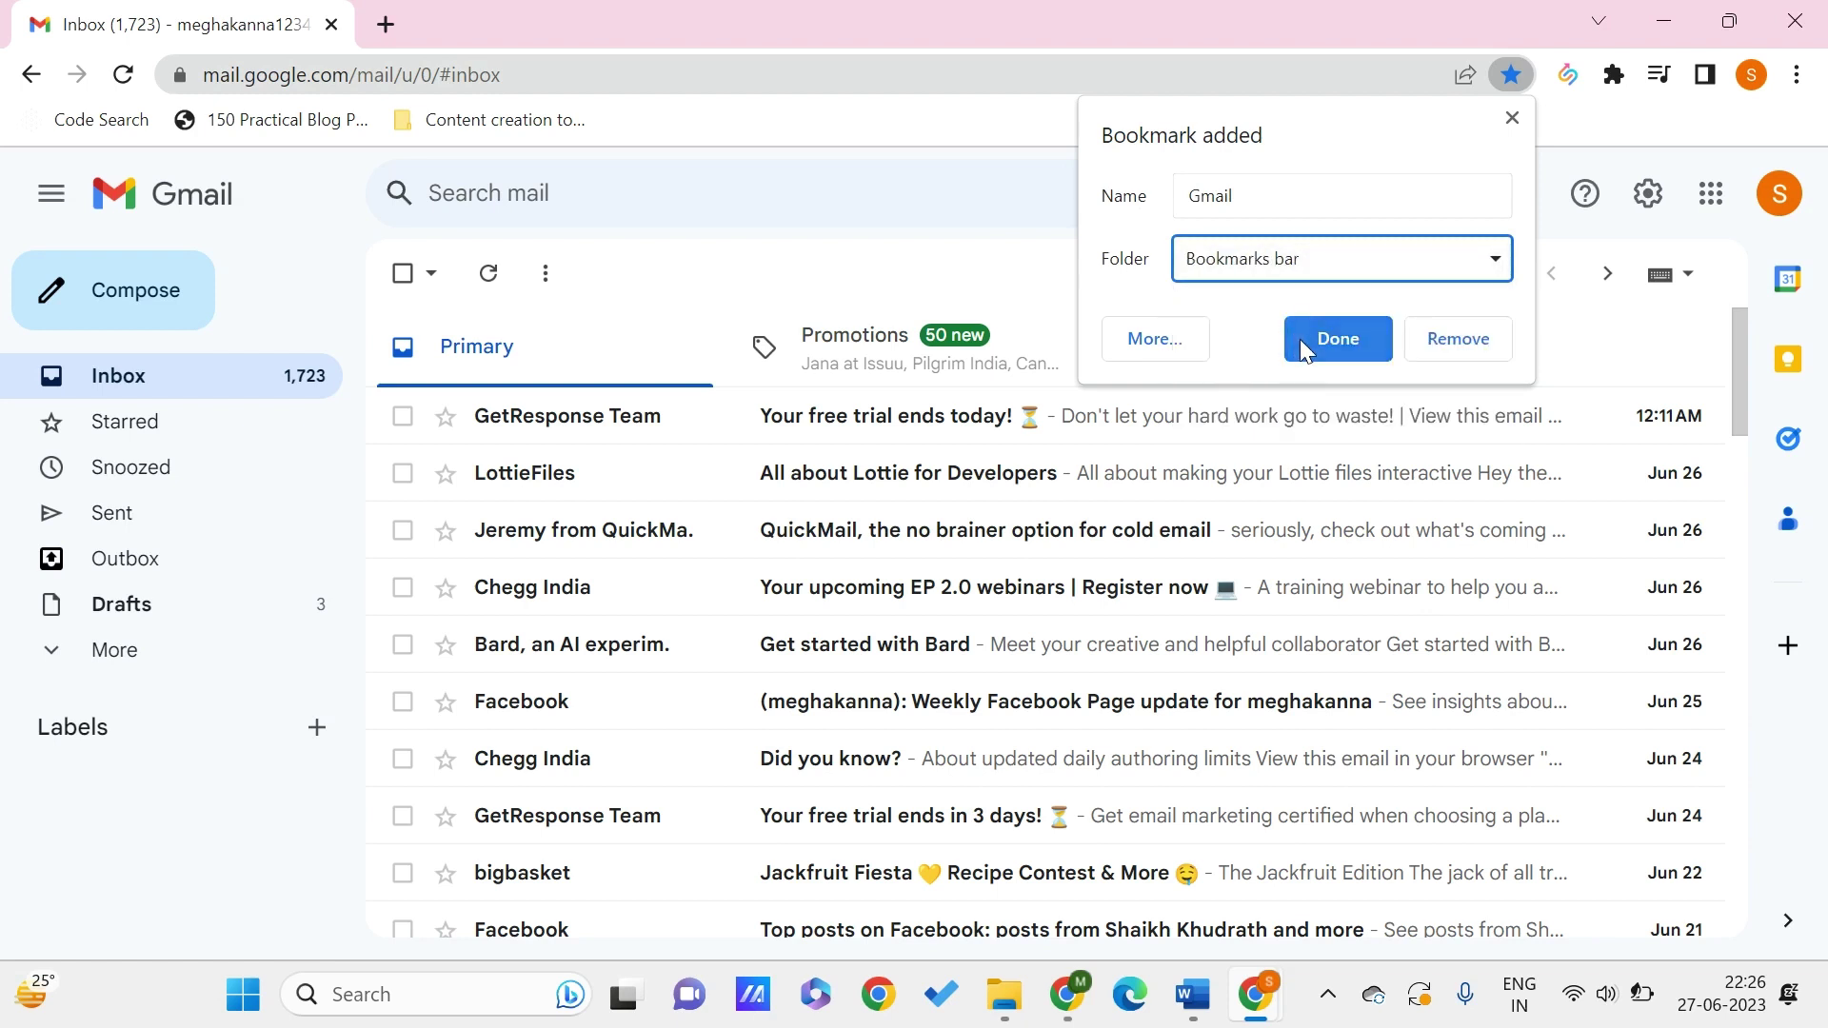
click(1300, 339)
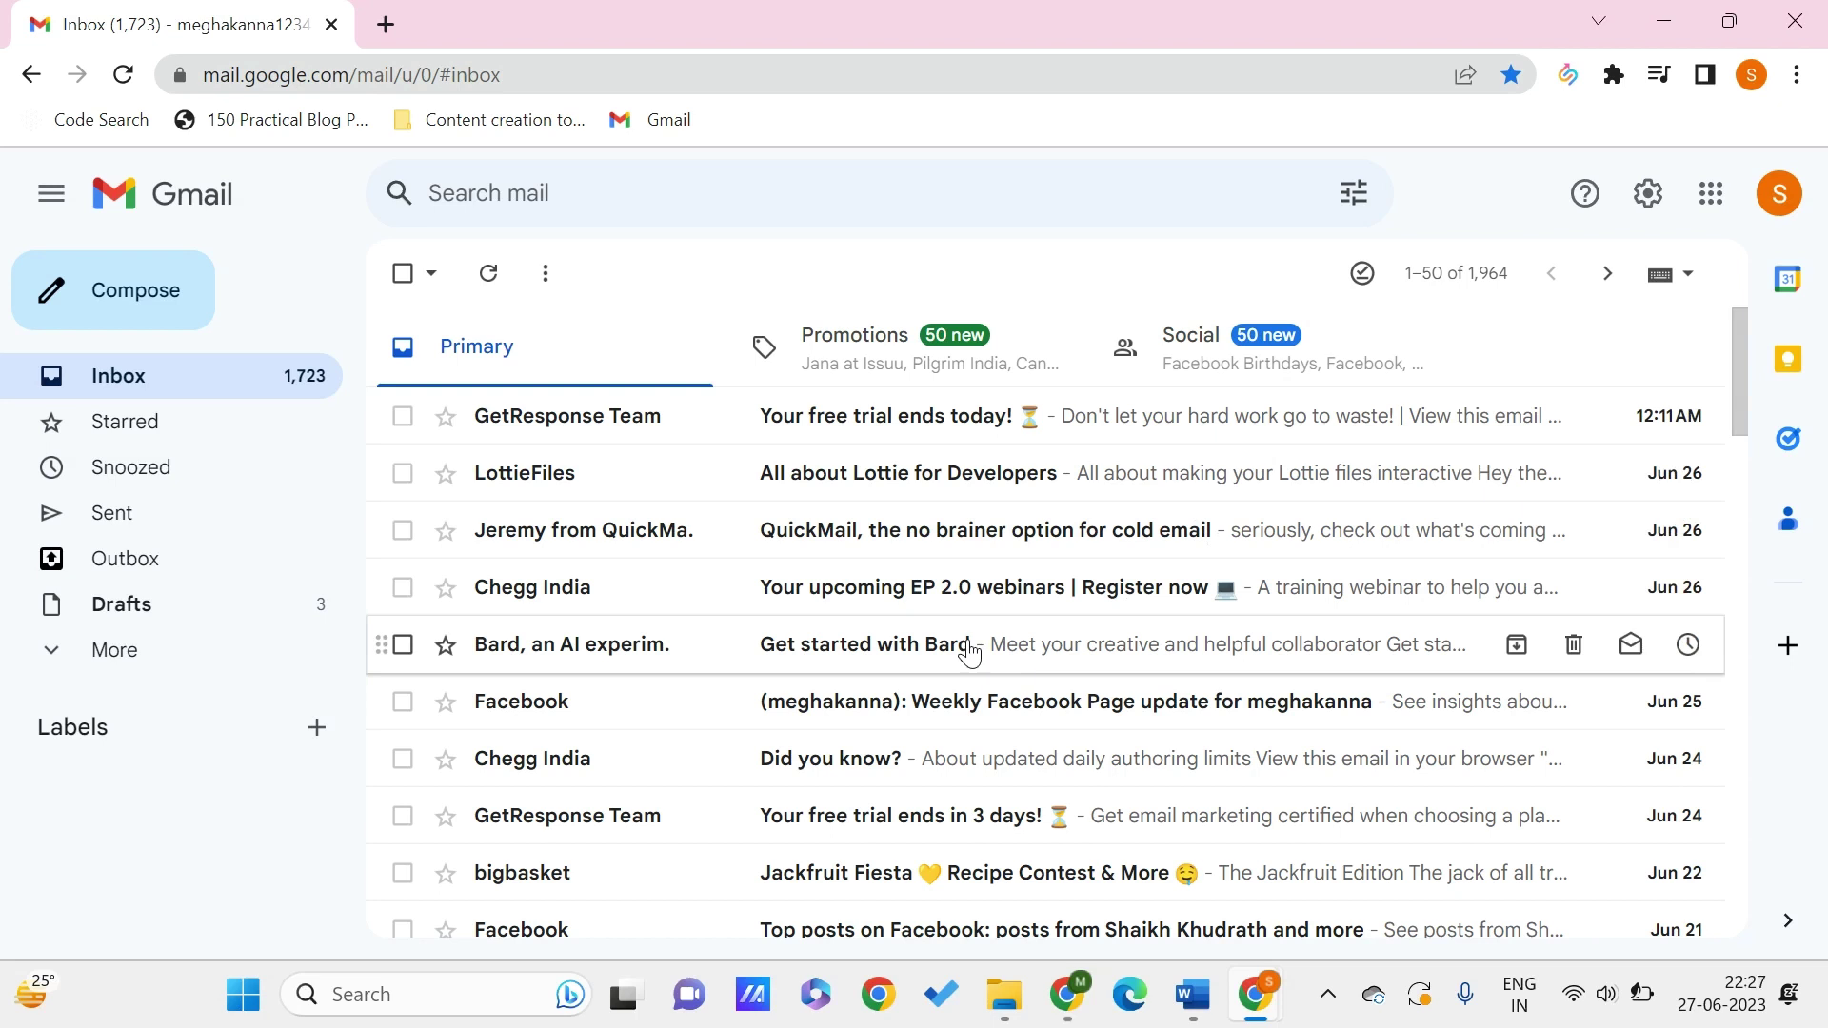
Step: Load the inbox from the Gmail bookmark and confirm its messages appear offline
click(651, 119)
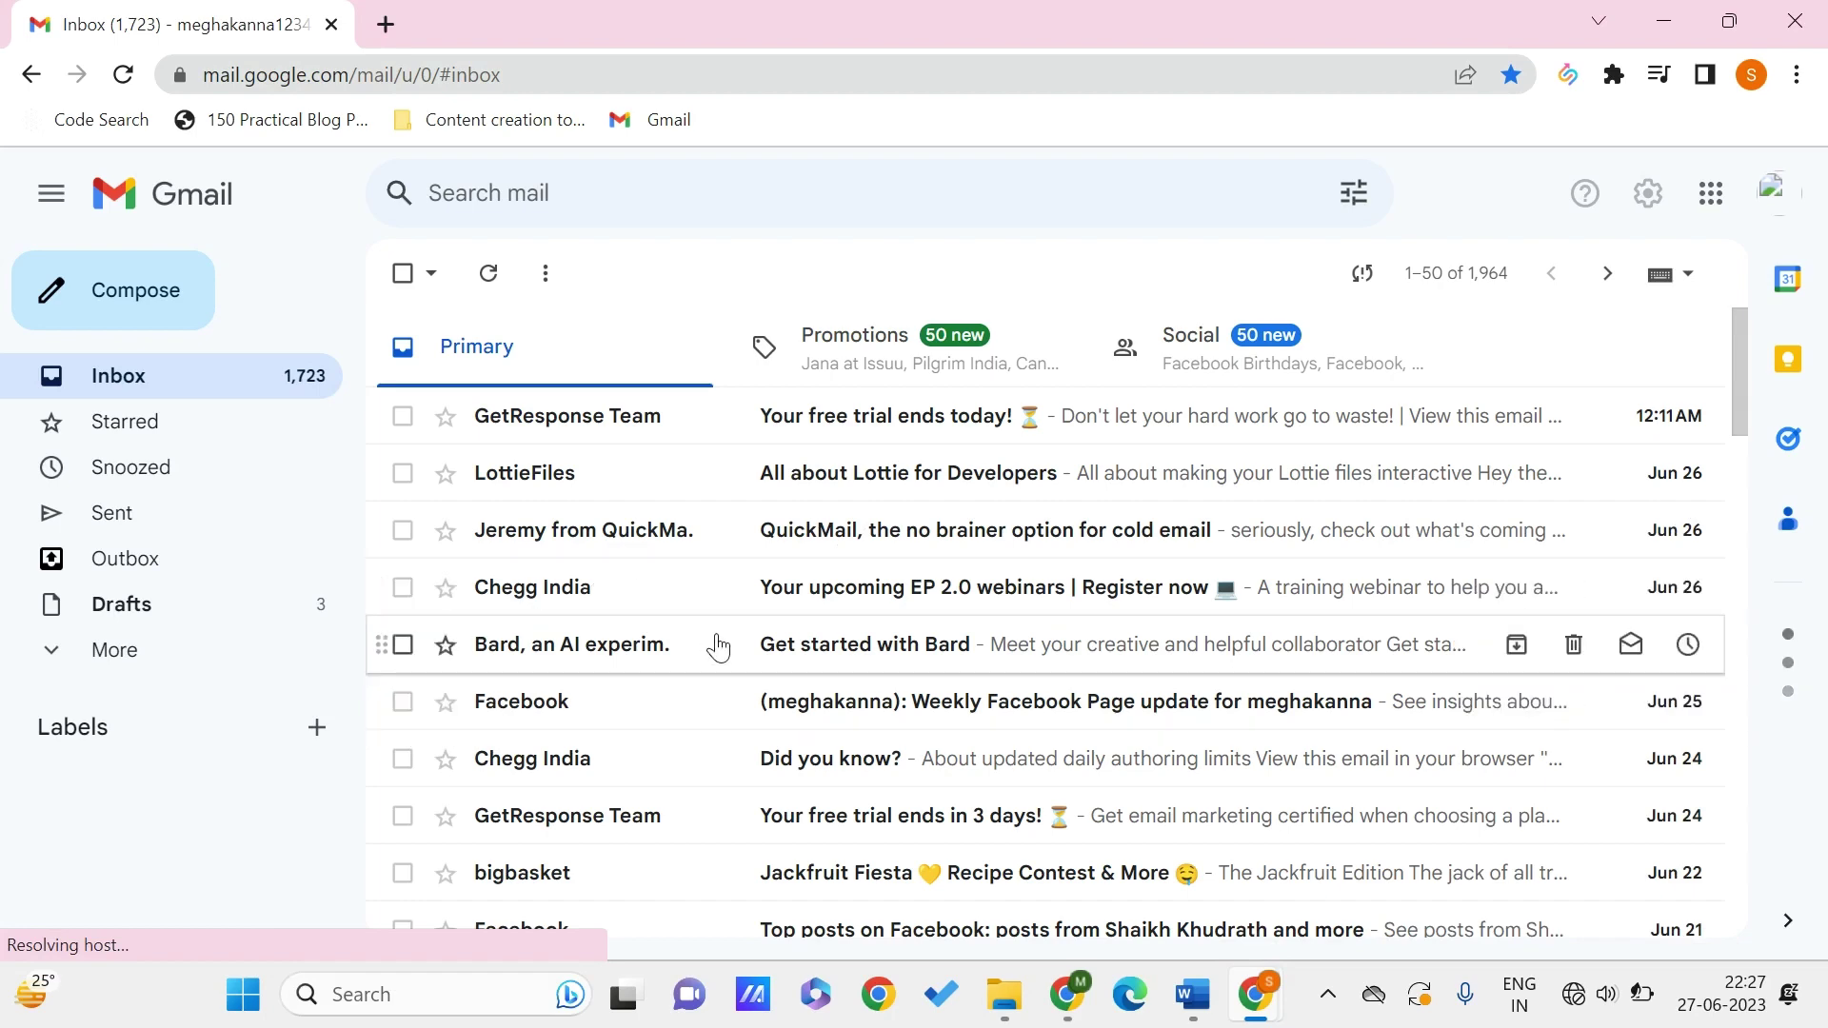
scroll(716, 646, down, 2)
scroll(716, 645, up, 2)
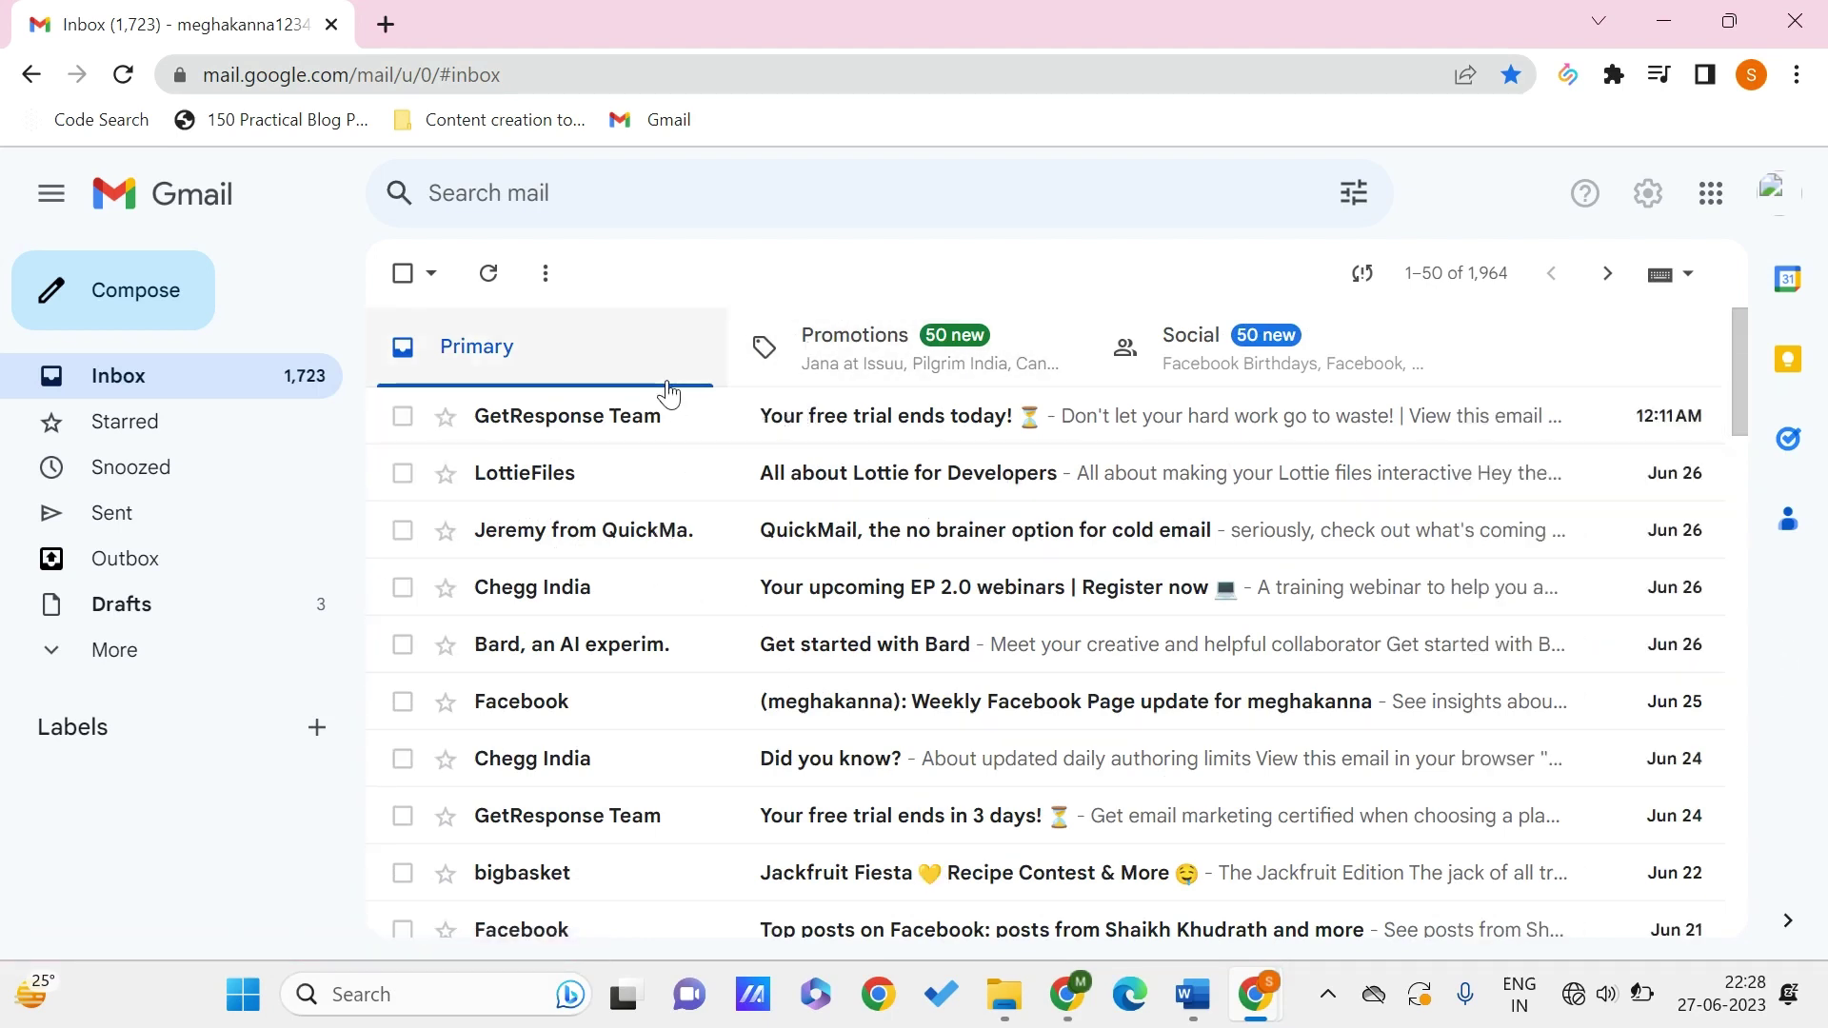
Step: Address a blank message to a suggested contact and send it without a subject
click(119, 301)
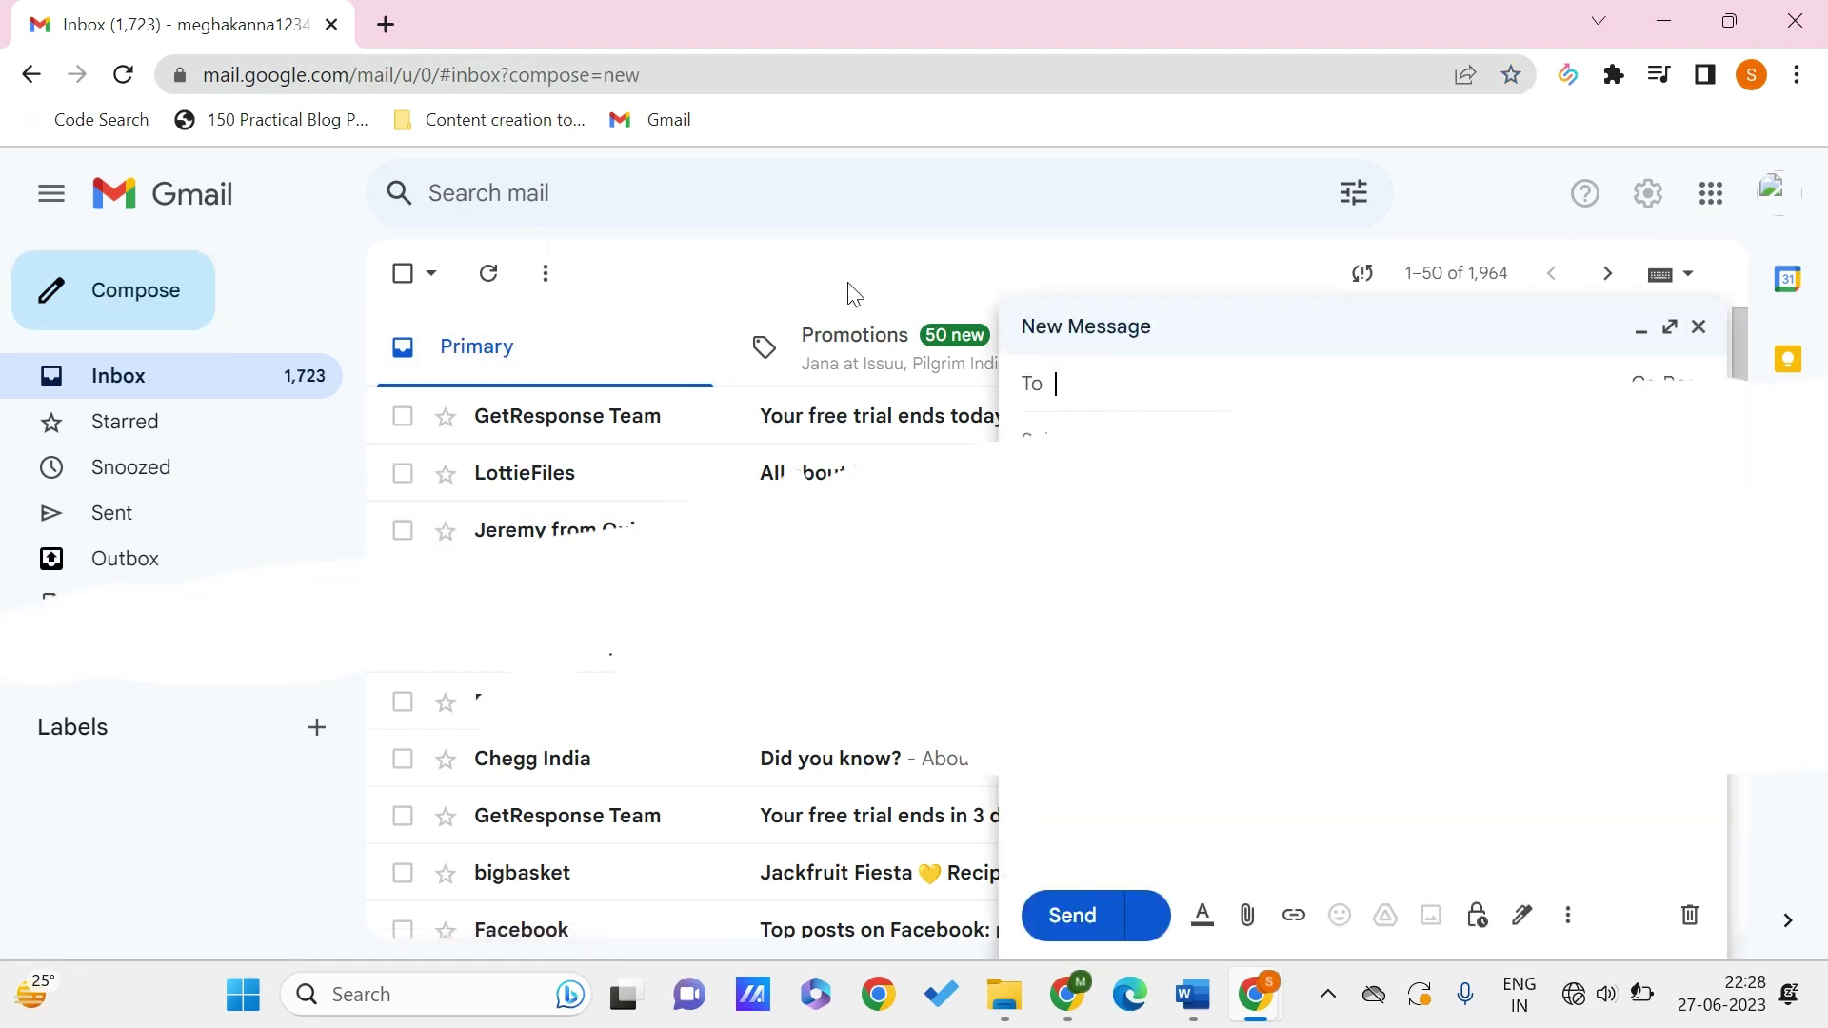
text(meg)
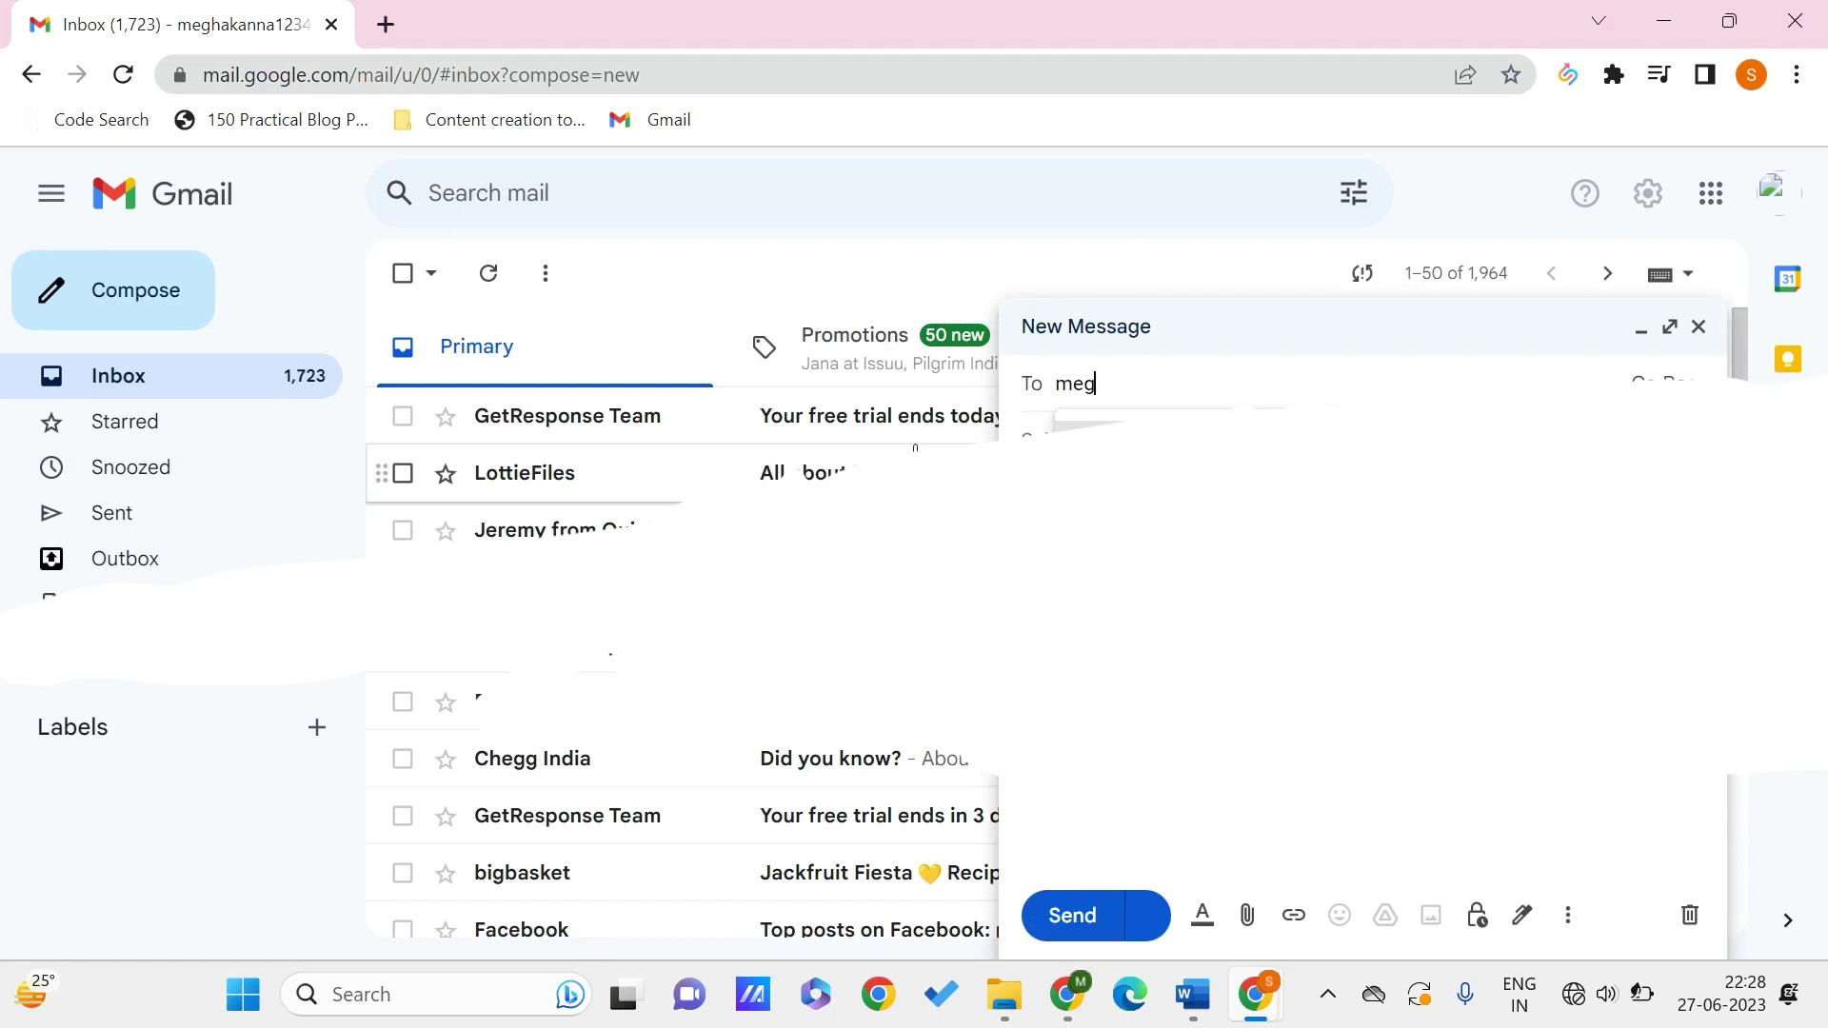
key(Return)
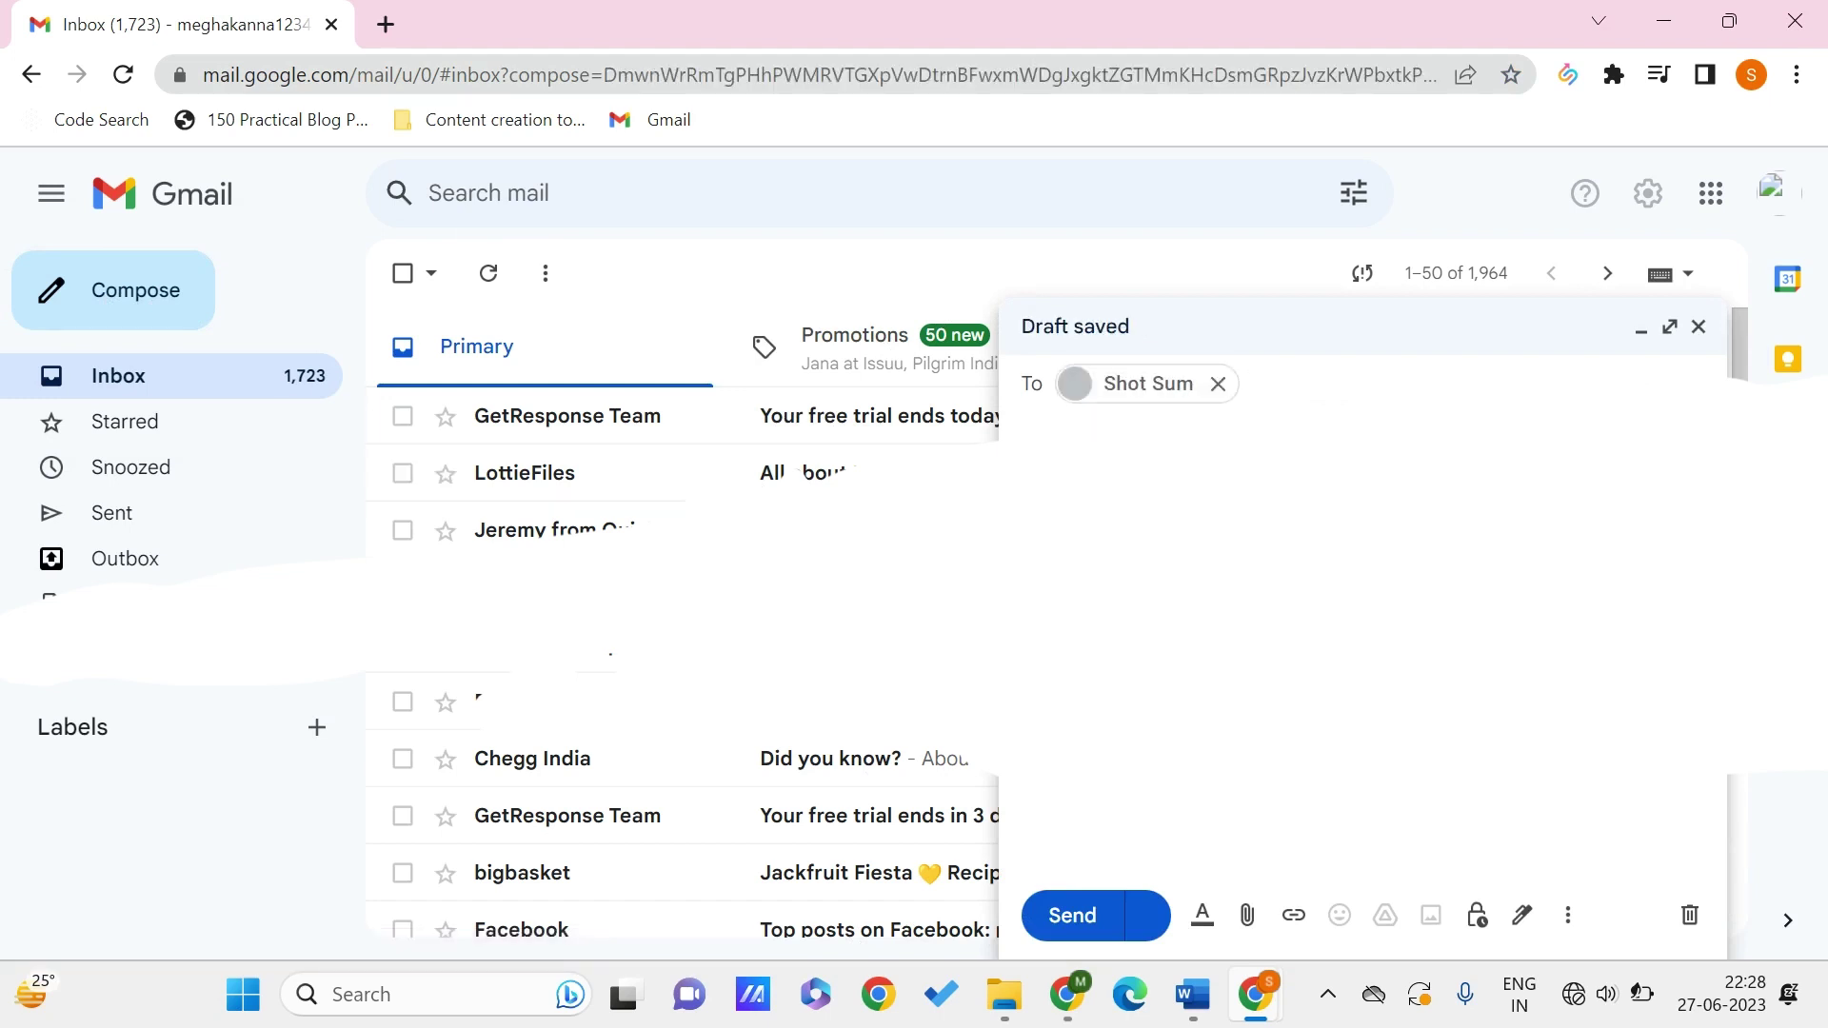
click(1090, 698)
click(1073, 919)
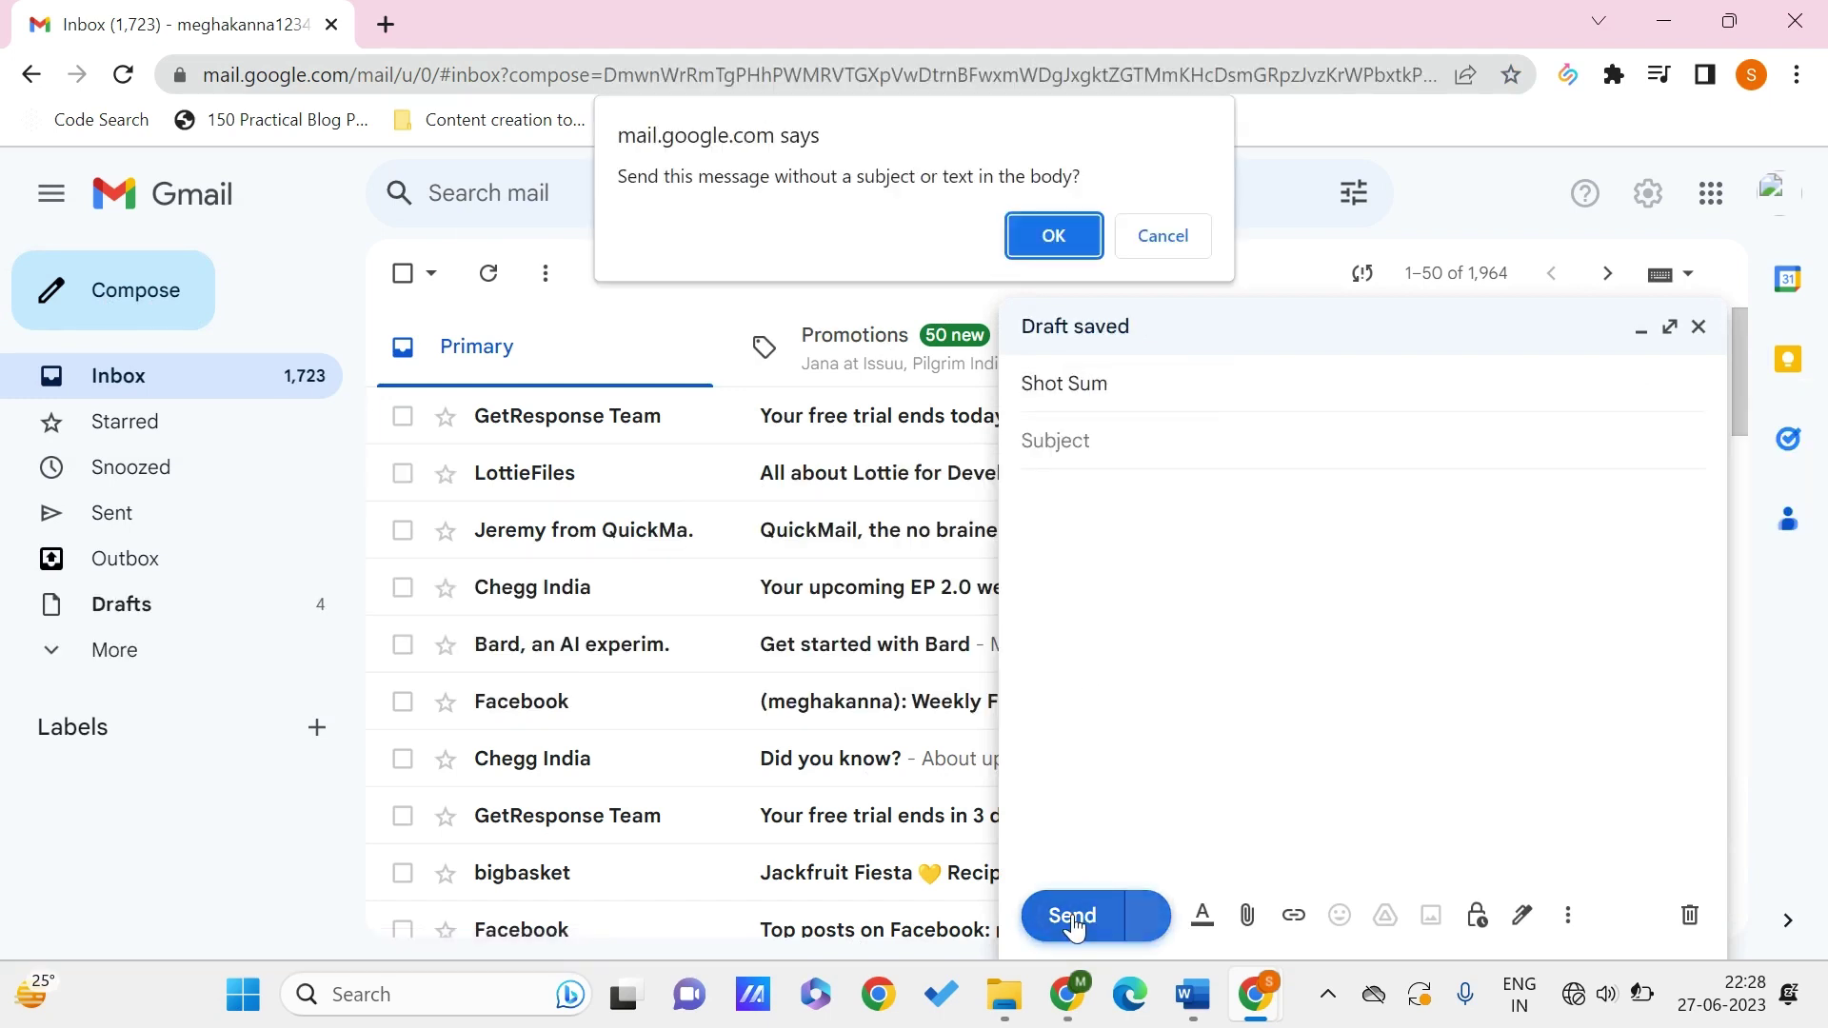
click(1059, 238)
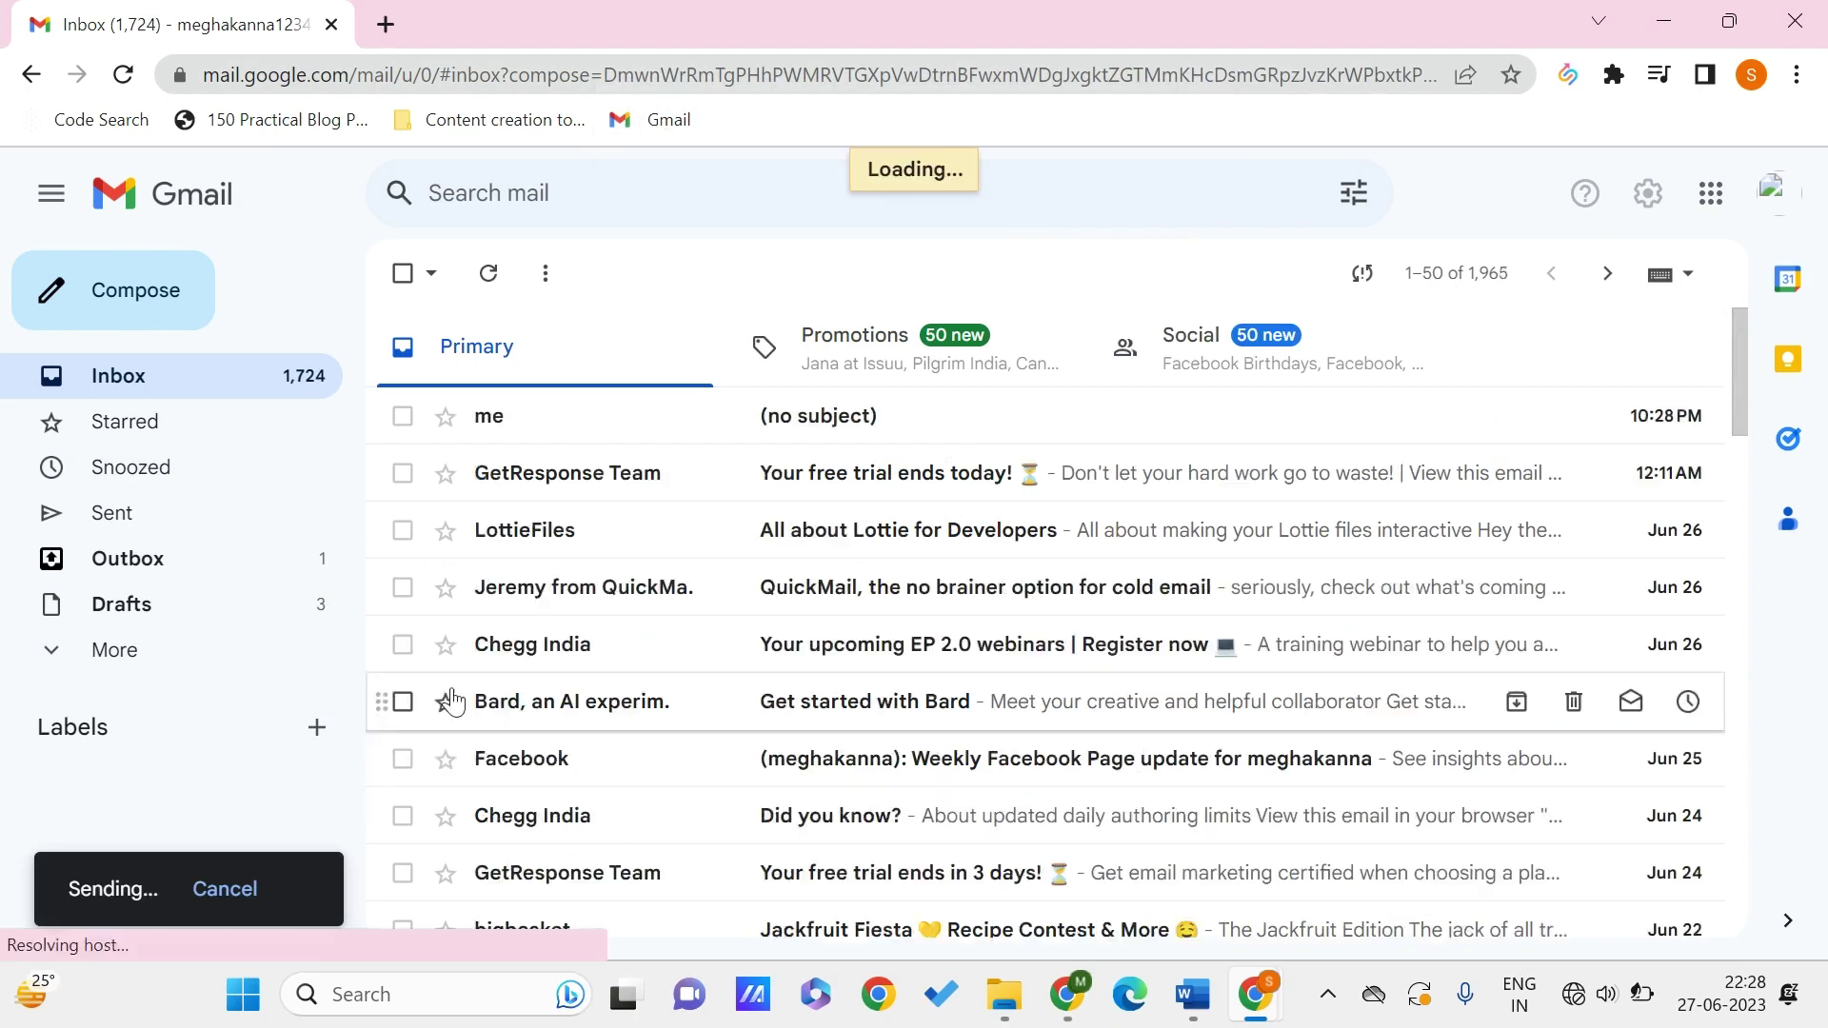